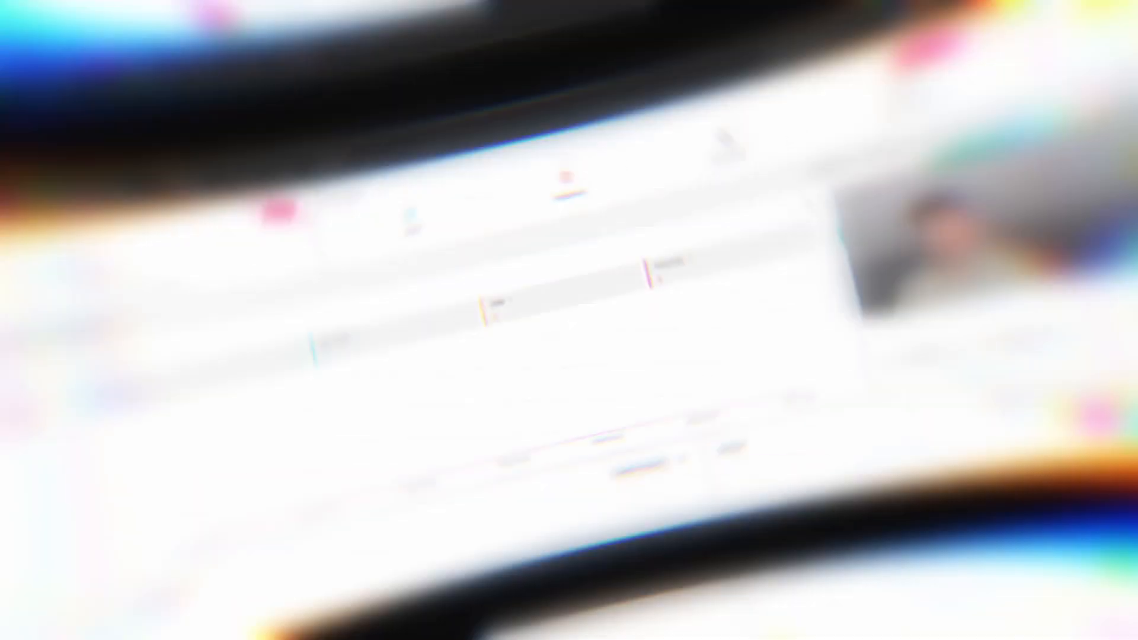
# Go to the Events Manager's Web Events list and begin setting up new web events
pyautogui.moveTo(268, 66)
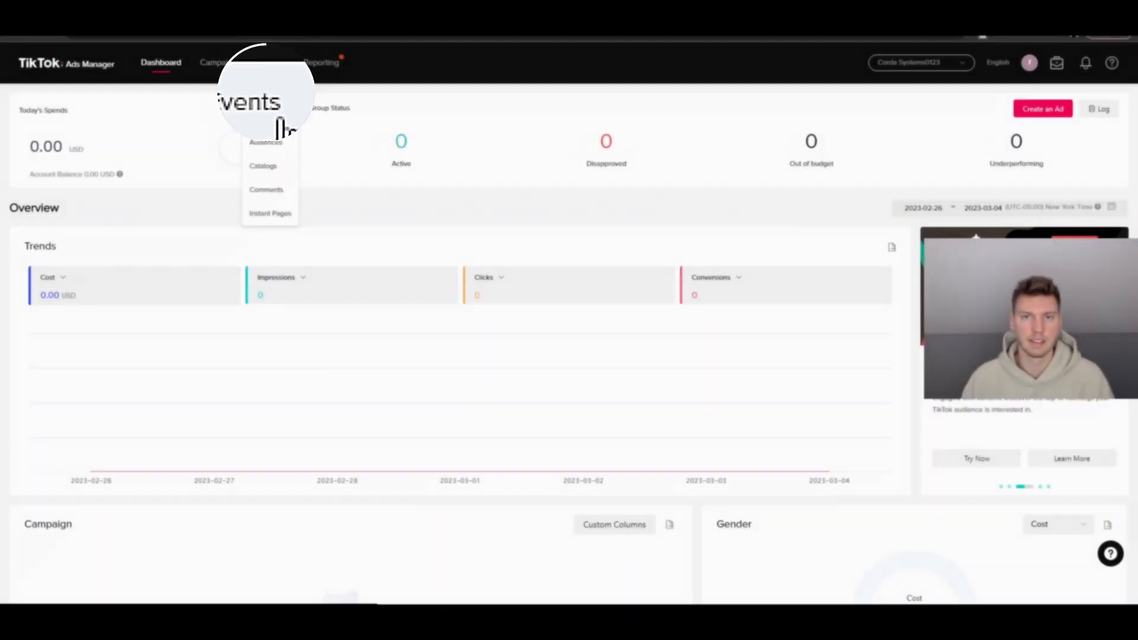
pyautogui.click(270, 127)
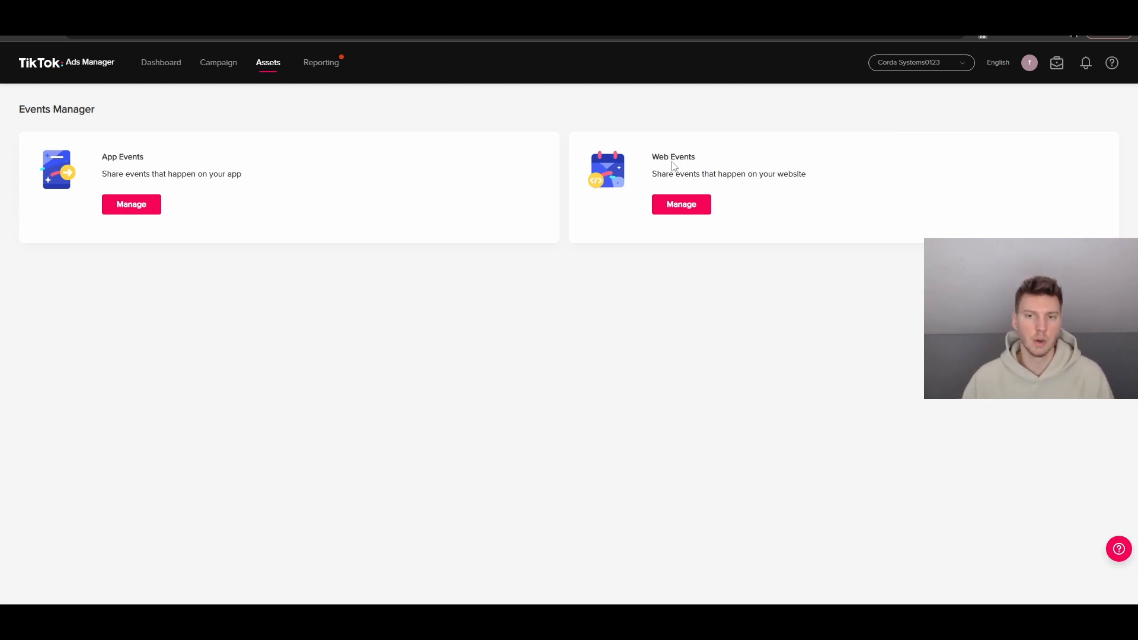
pyautogui.moveTo(664, 157); pyautogui.dragTo(705, 166)
pyautogui.click(702, 172)
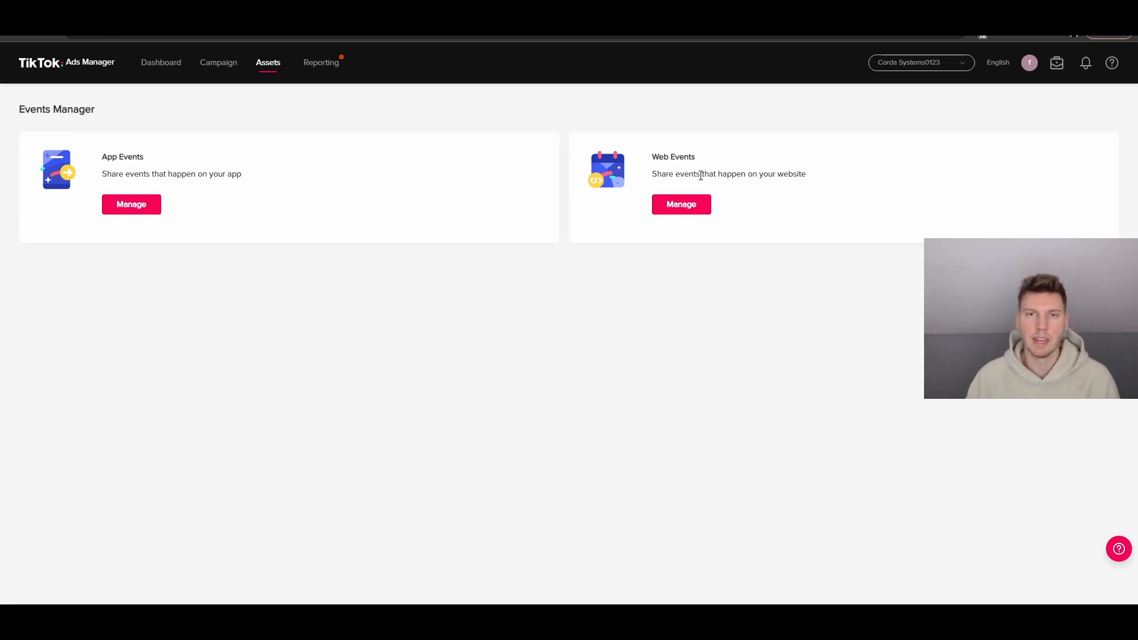
pyautogui.click(706, 212)
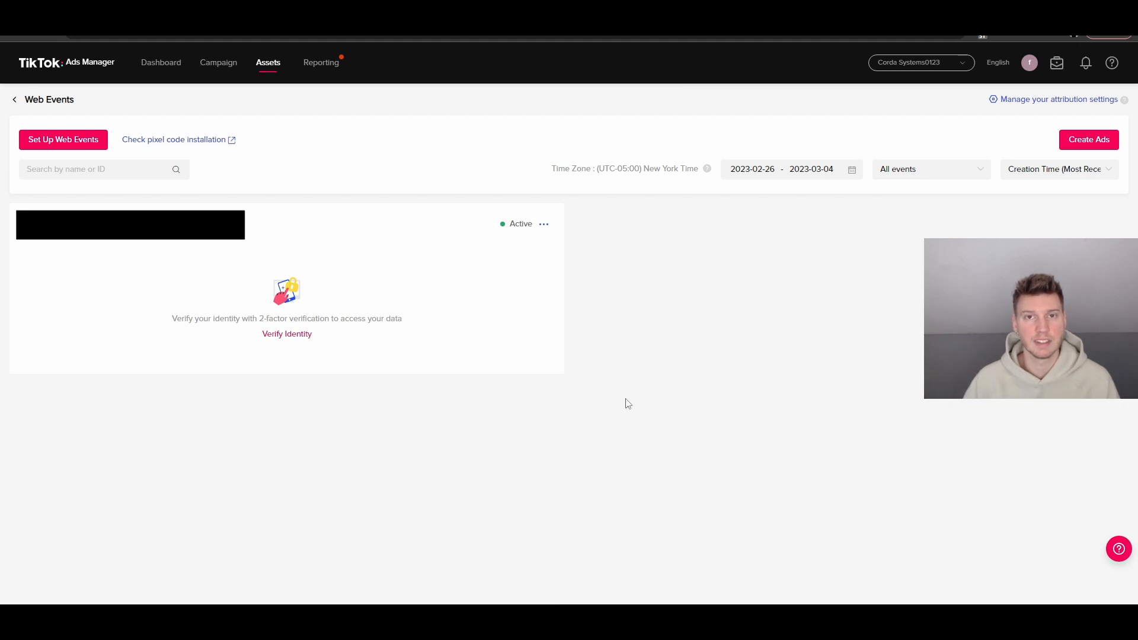
pyautogui.click(51, 142)
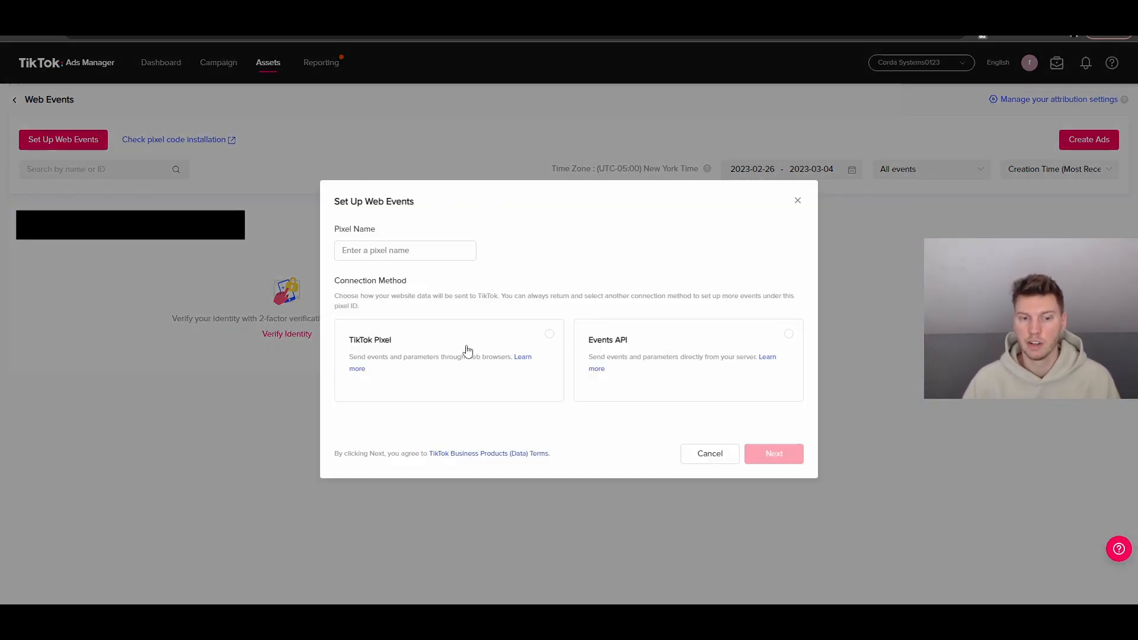
# Name the new pixel 'Video' using the TikTok Pixel connection method
pyautogui.click(527, 345)
pyautogui.click(440, 254)
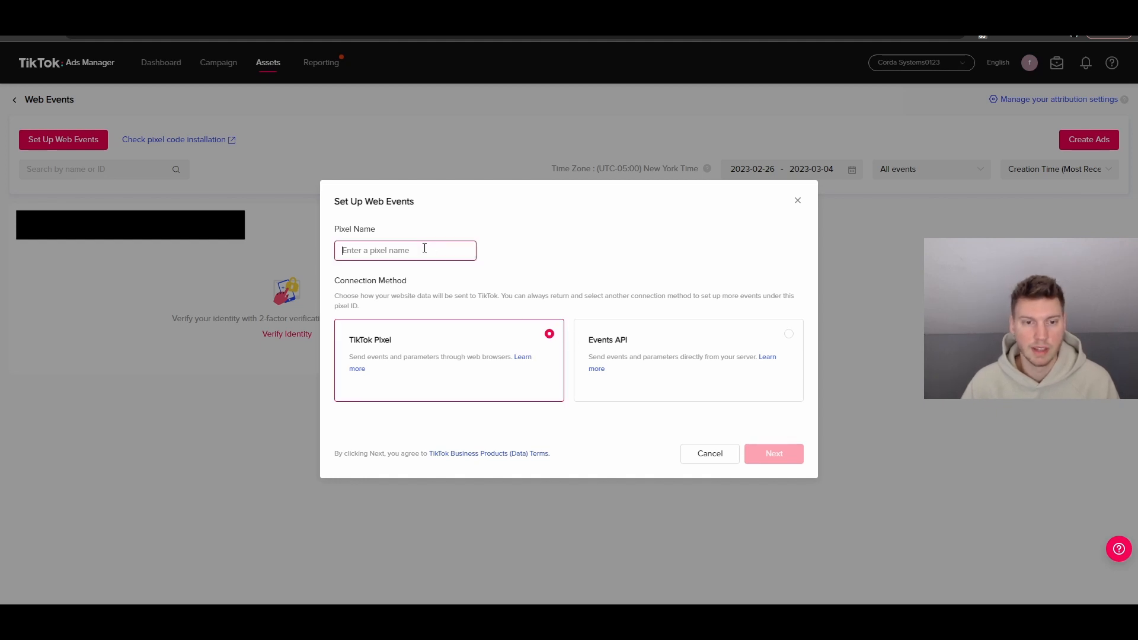
pyautogui.write('V')
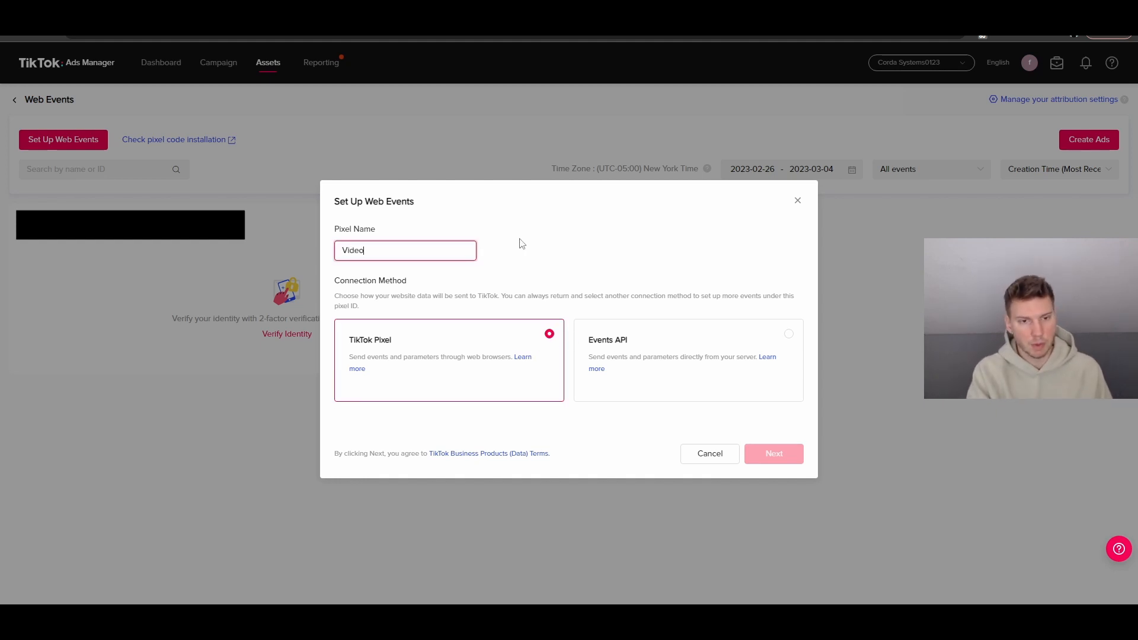
pyautogui.write('ideo')
pyautogui.click(518, 376)
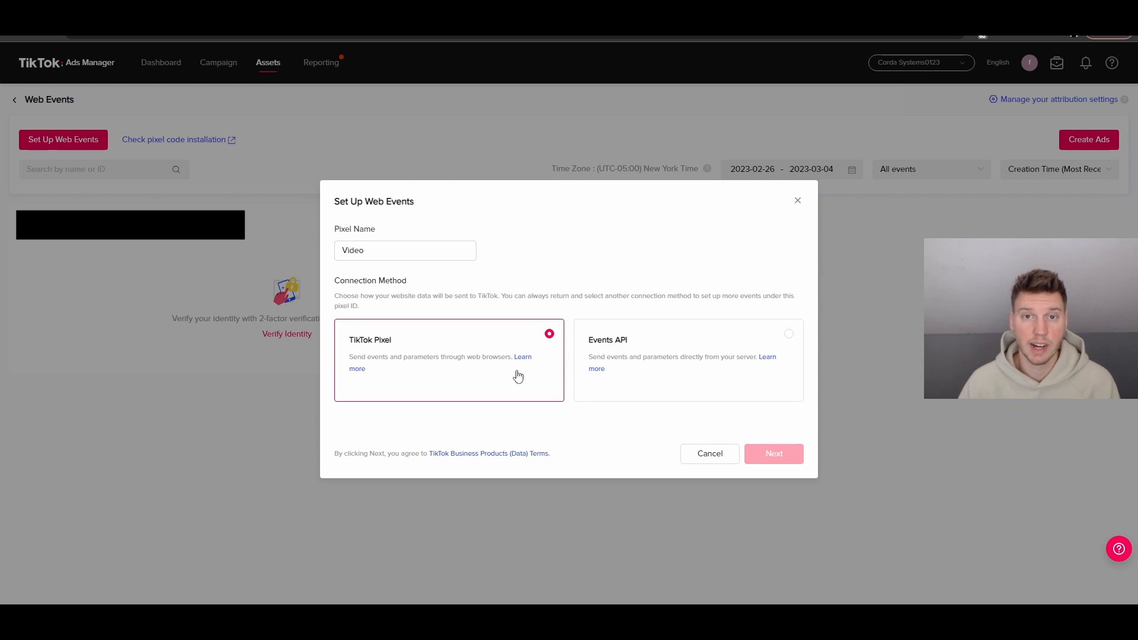
pyautogui.click(774, 453)
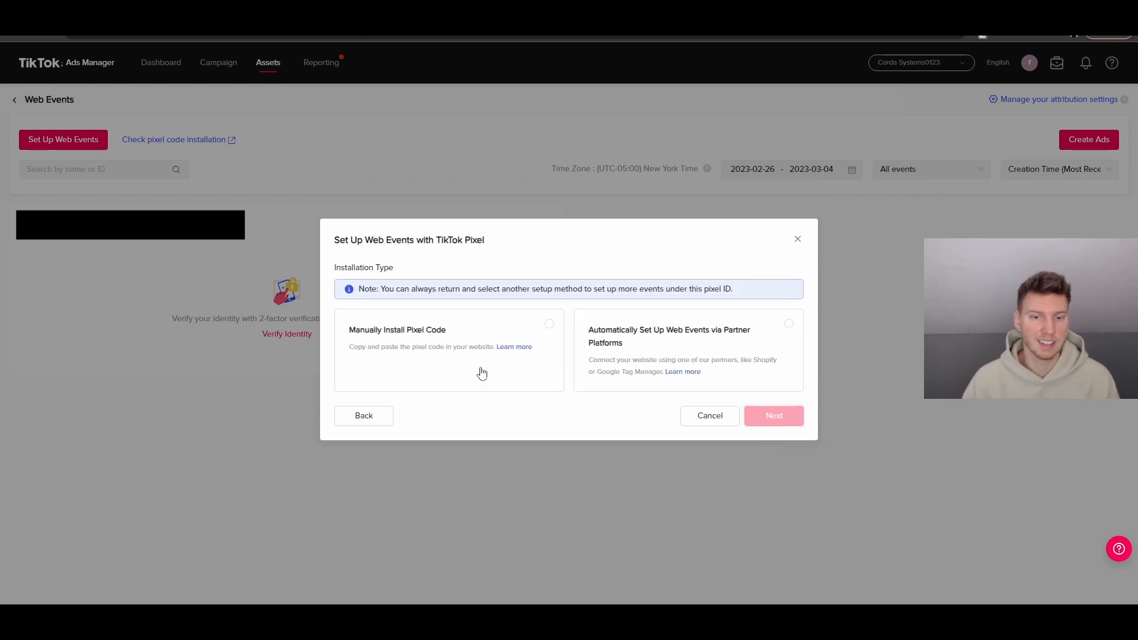
# Choose manual pixel code installation and the Event Builder setup method to create the pixel
pyautogui.click(546, 332)
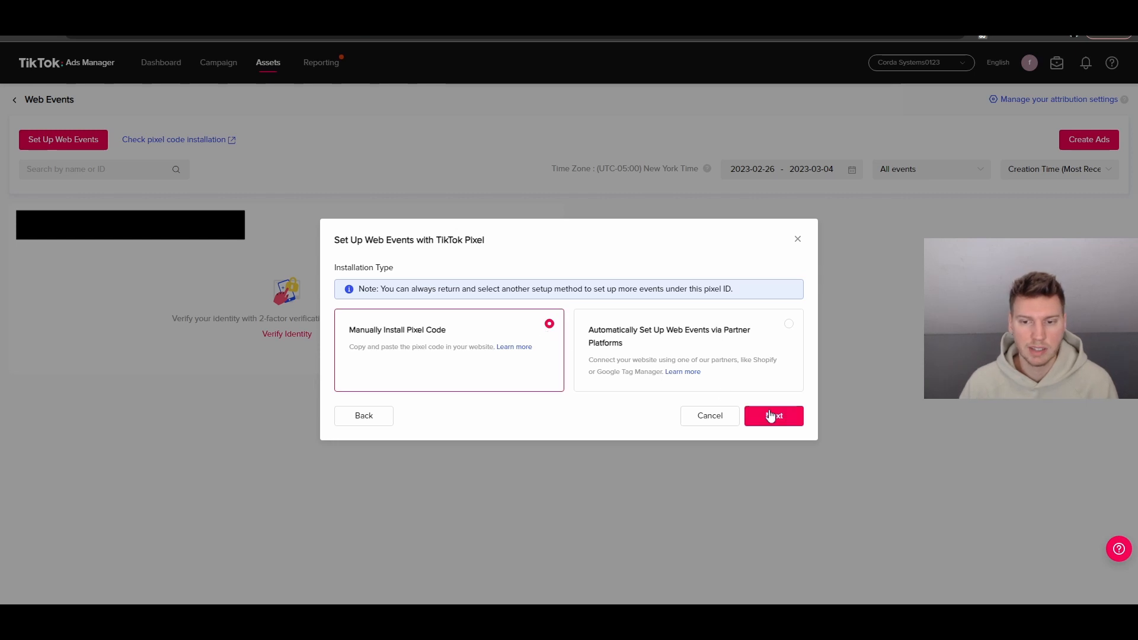
pyautogui.click(771, 413)
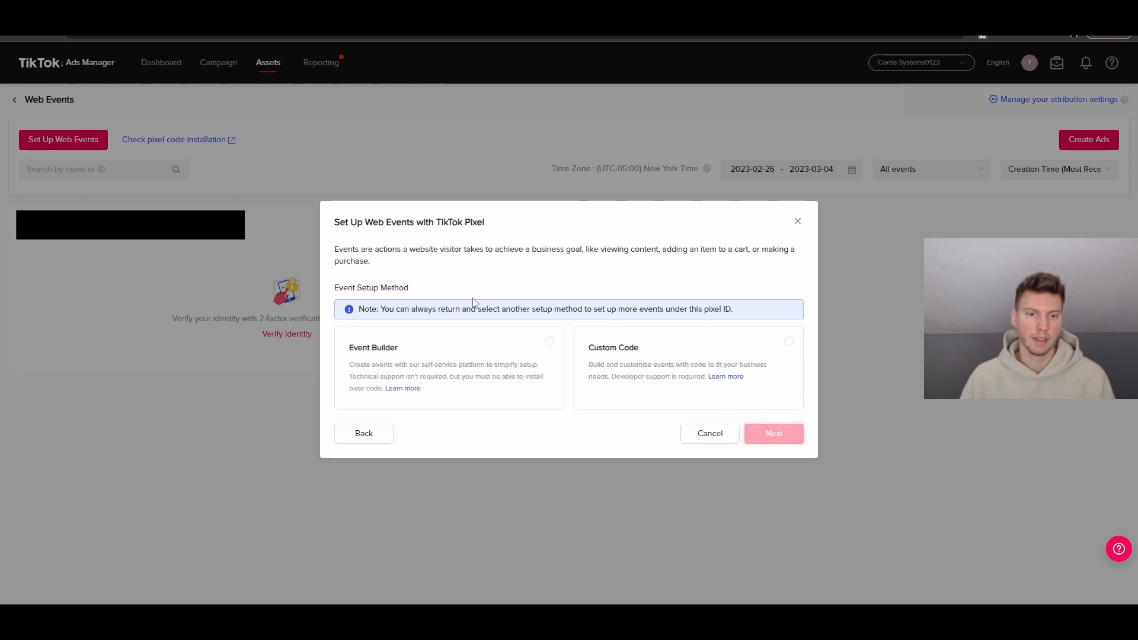
pyautogui.click(541, 354)
pyautogui.click(784, 442)
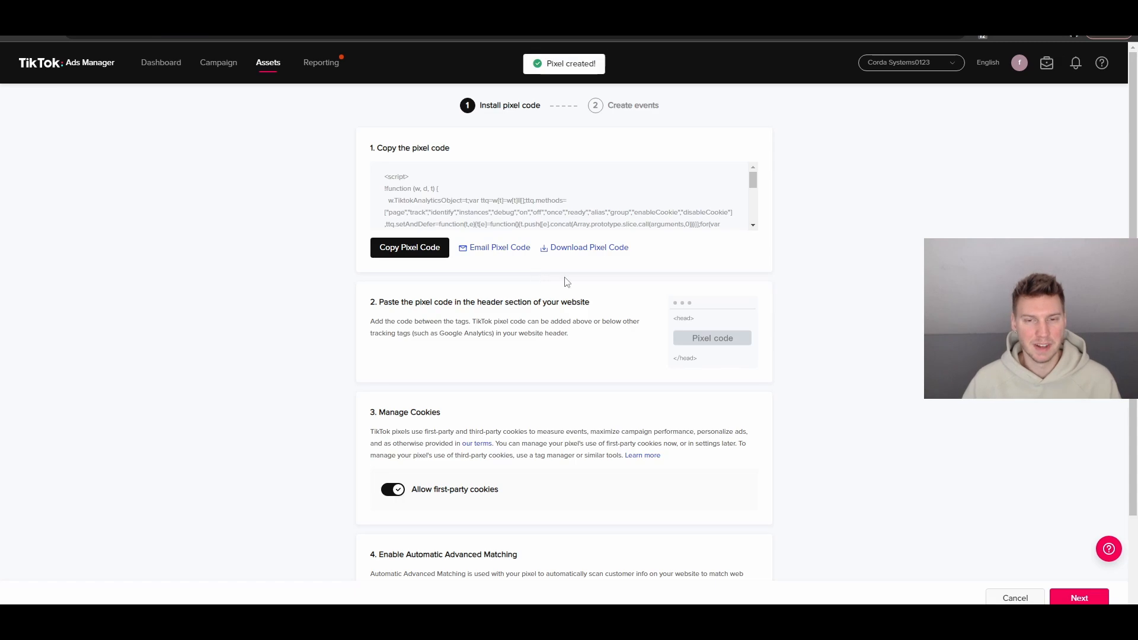
# Copy the new Video pixel's code to the clipboard
pyautogui.click(560, 200)
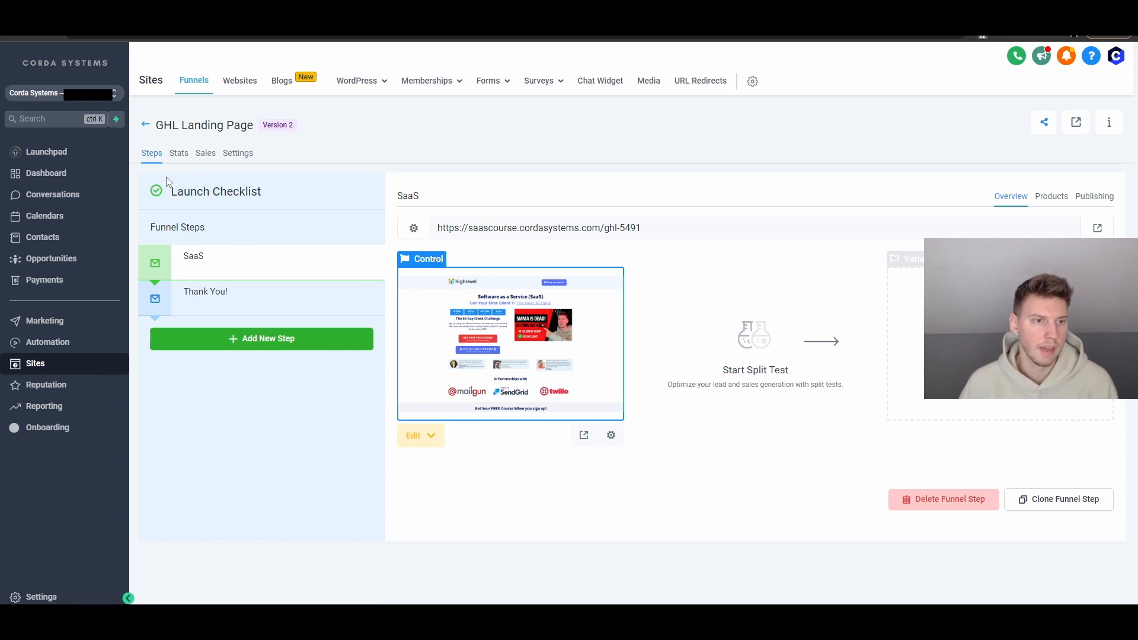
pyautogui.click(238, 155)
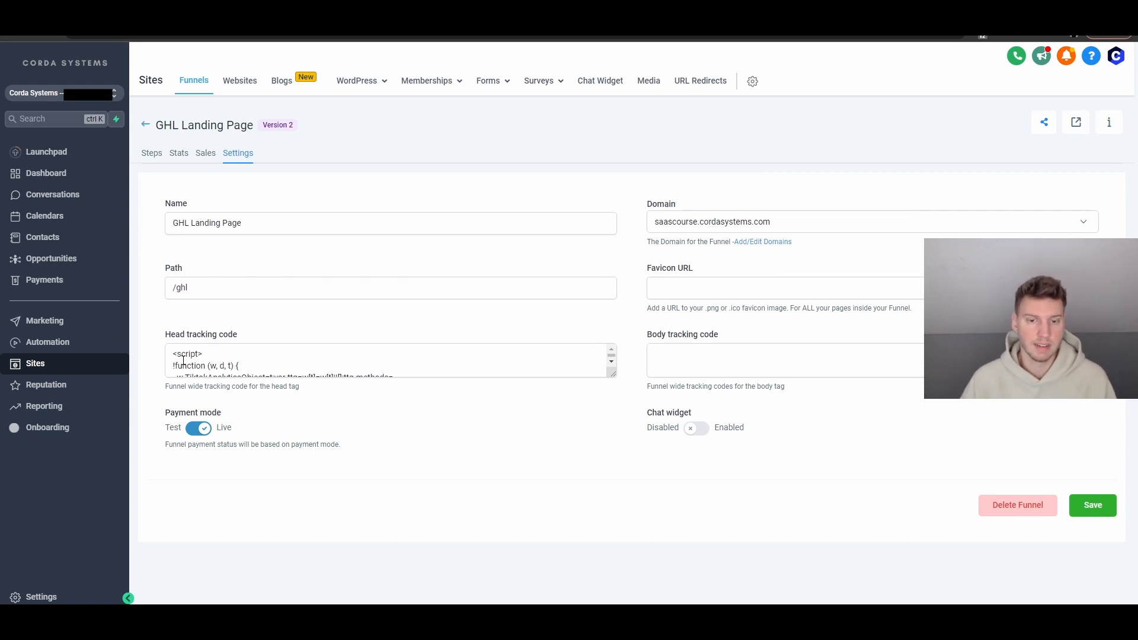
pyautogui.moveTo(1095, 374); pyautogui.dragTo(1086, 518)
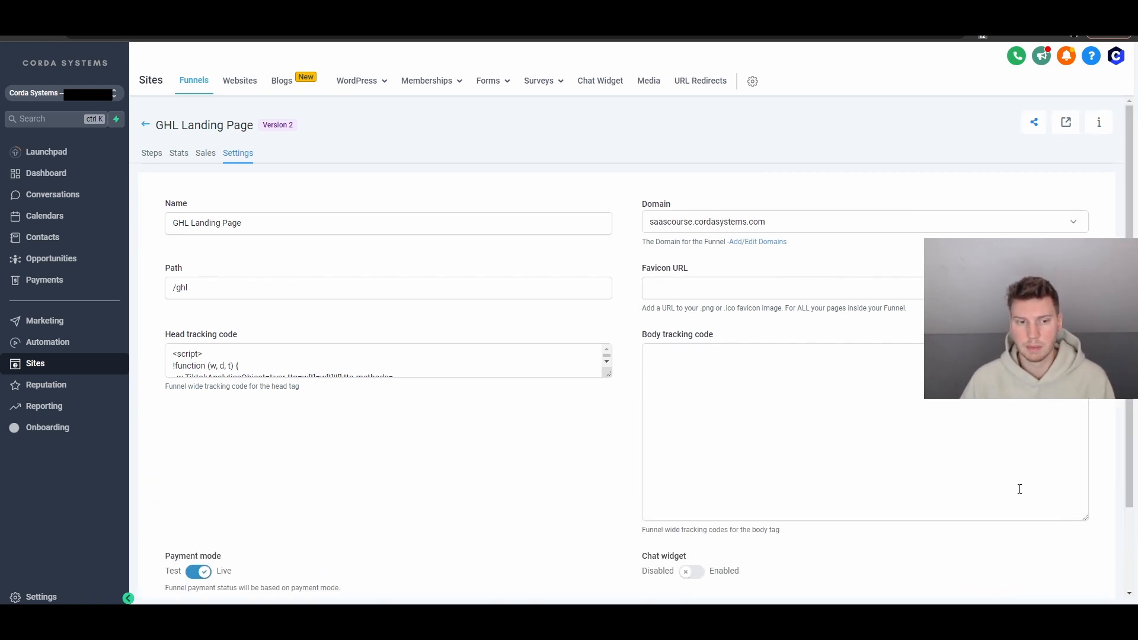
pyautogui.click(863, 420)
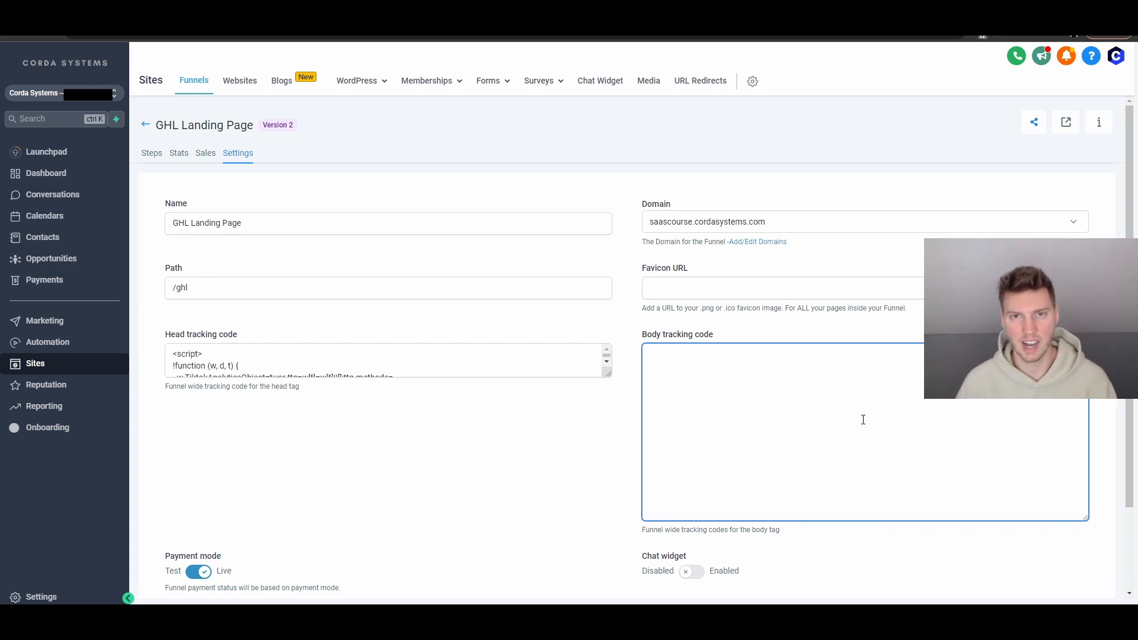
pyautogui.hotkey('ctrl', 'v')
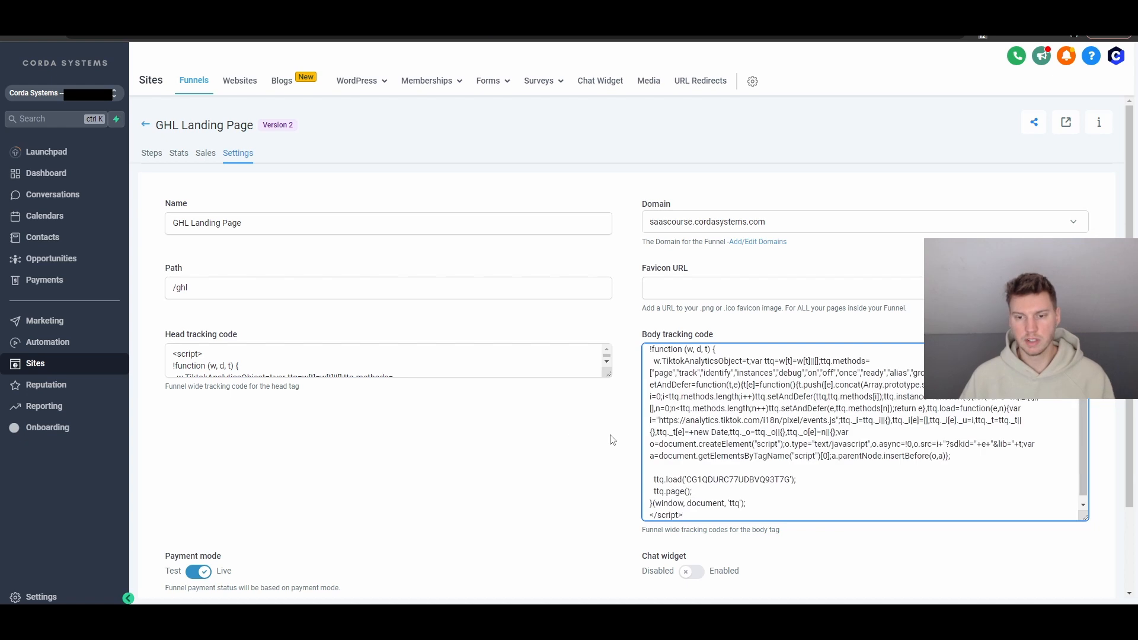
pyautogui.scroll(2, 789, 463)
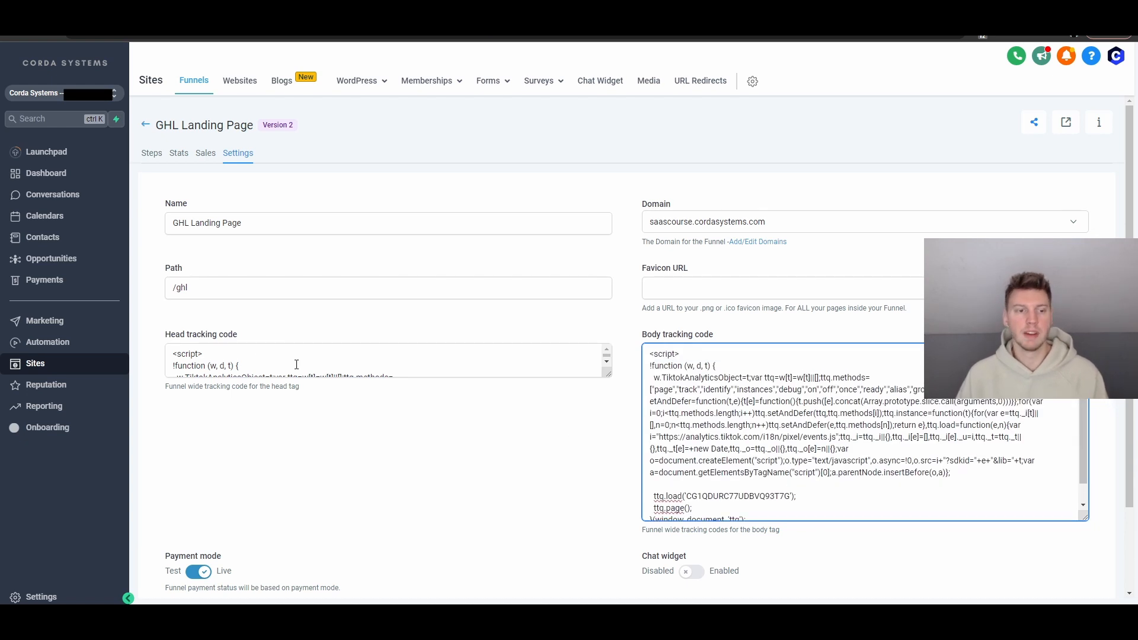
pyautogui.moveTo(233, 336); pyautogui.dragTo(158, 340)
pyautogui.click(289, 341)
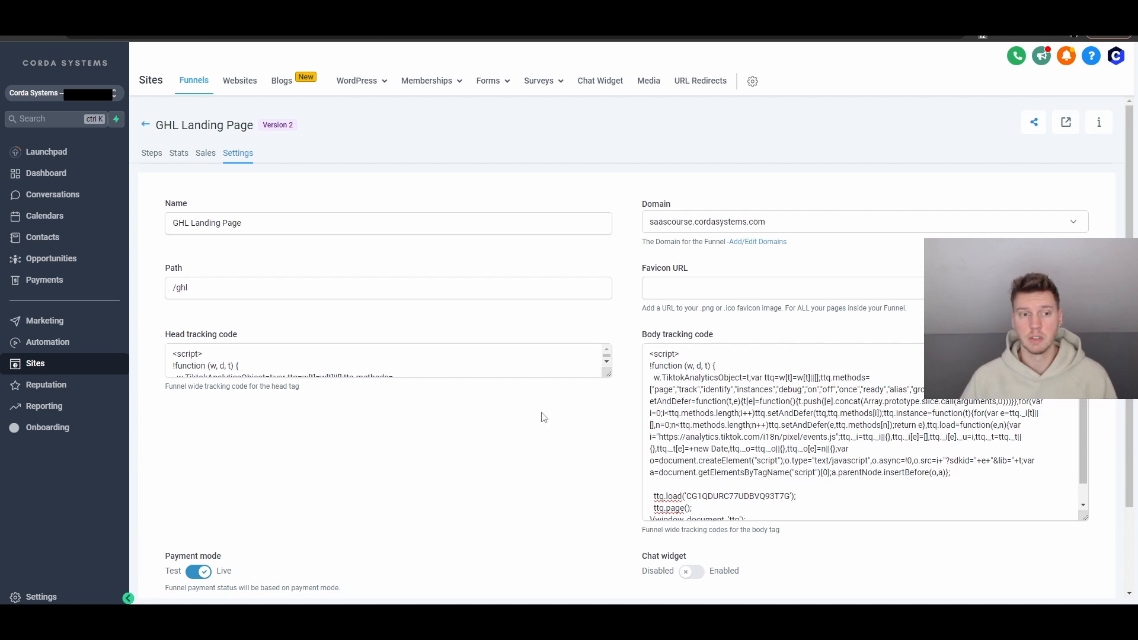
pyautogui.tripleClick(760, 404)
pyautogui.click(760, 403)
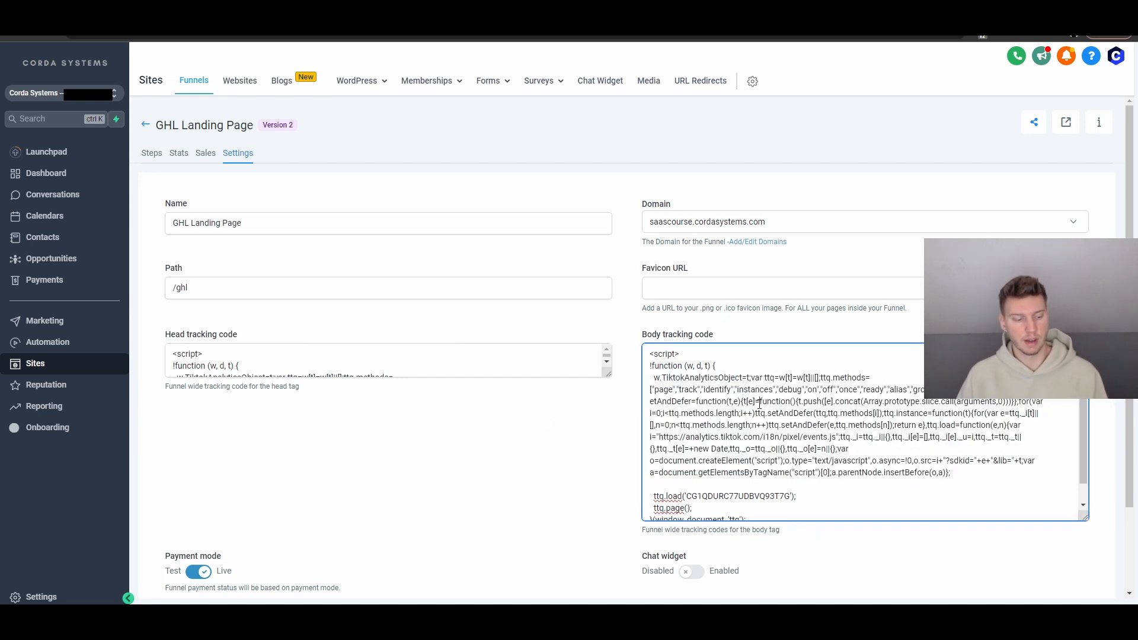
pyautogui.hotkey('ctrl', 'a')
pyautogui.press('BackSpace')
pyautogui.click(503, 413)
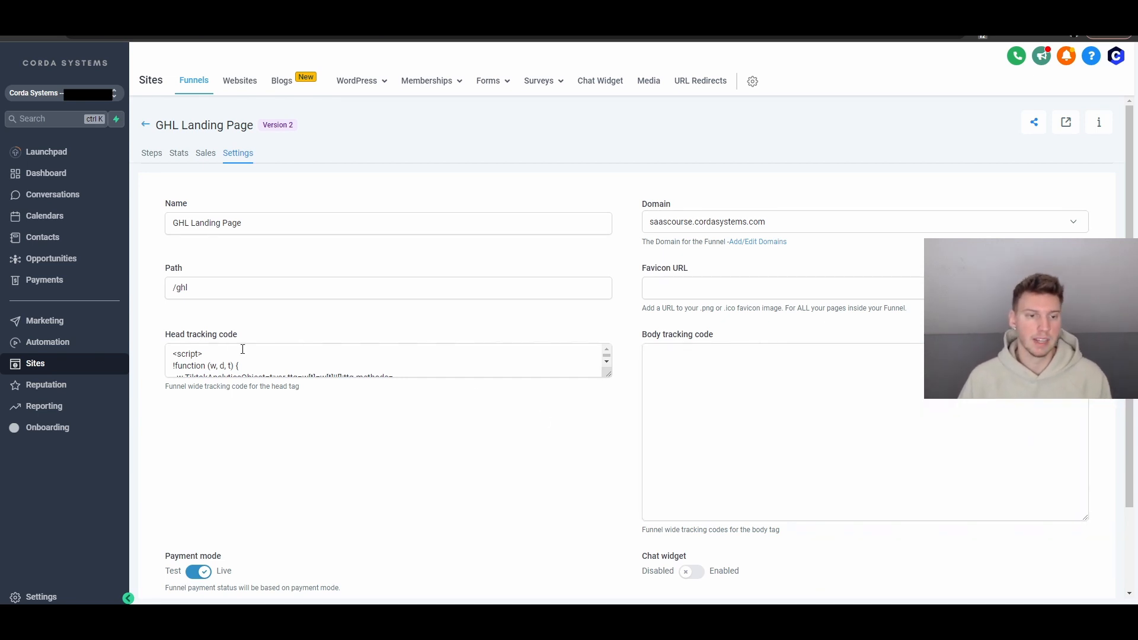
pyautogui.moveTo(1085, 519); pyautogui.dragTo(1090, 371)
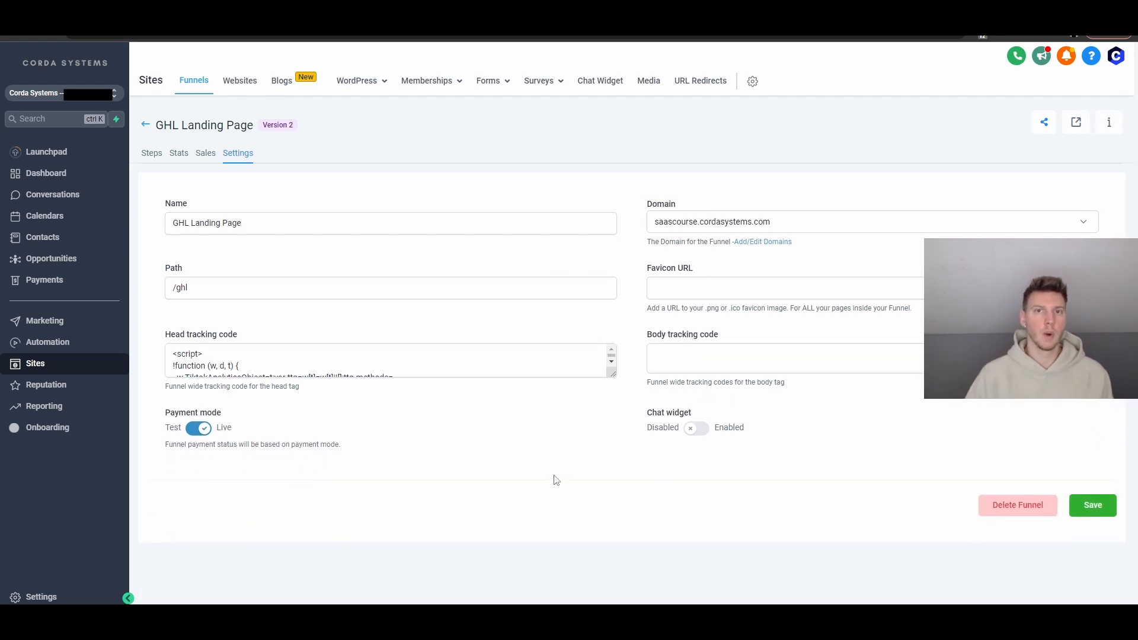
pyautogui.click(152, 155)
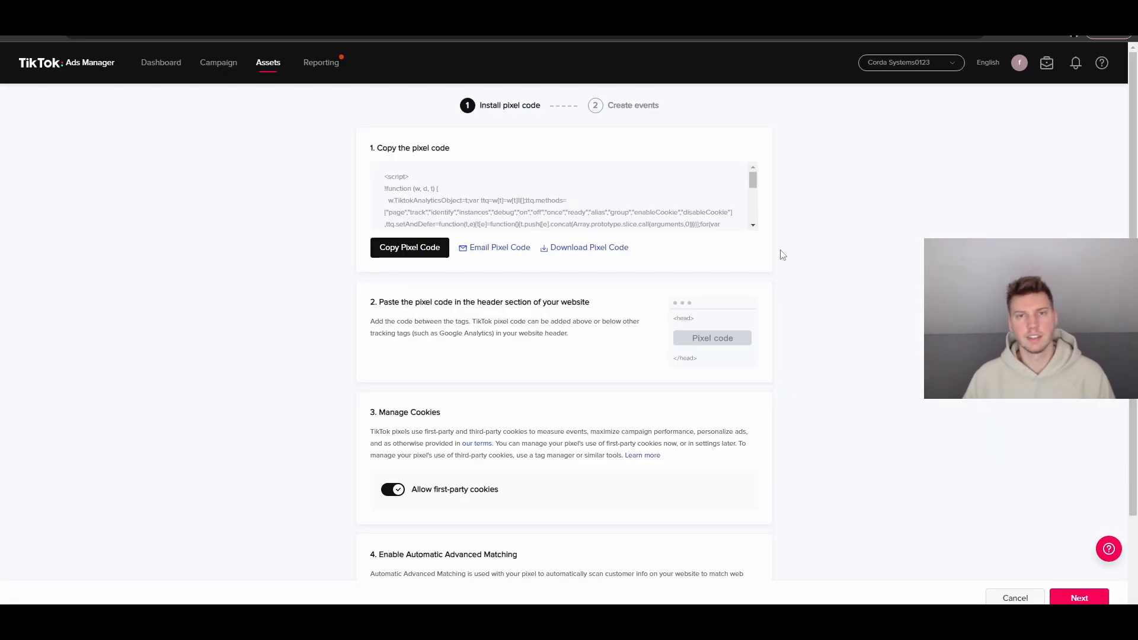
# Leave Automatic Advanced Matching off and continue past the pixel code installation step
pyautogui.scroll(-2, 757, 302)
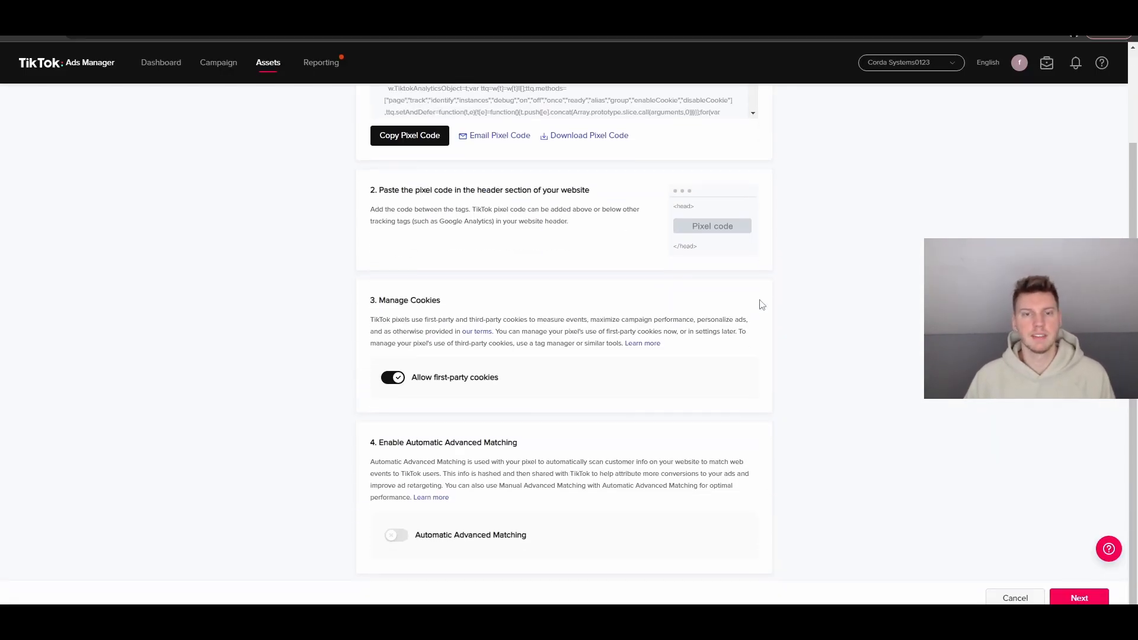
pyautogui.scroll(2, 801, 331)
pyautogui.scroll(-2, 801, 331)
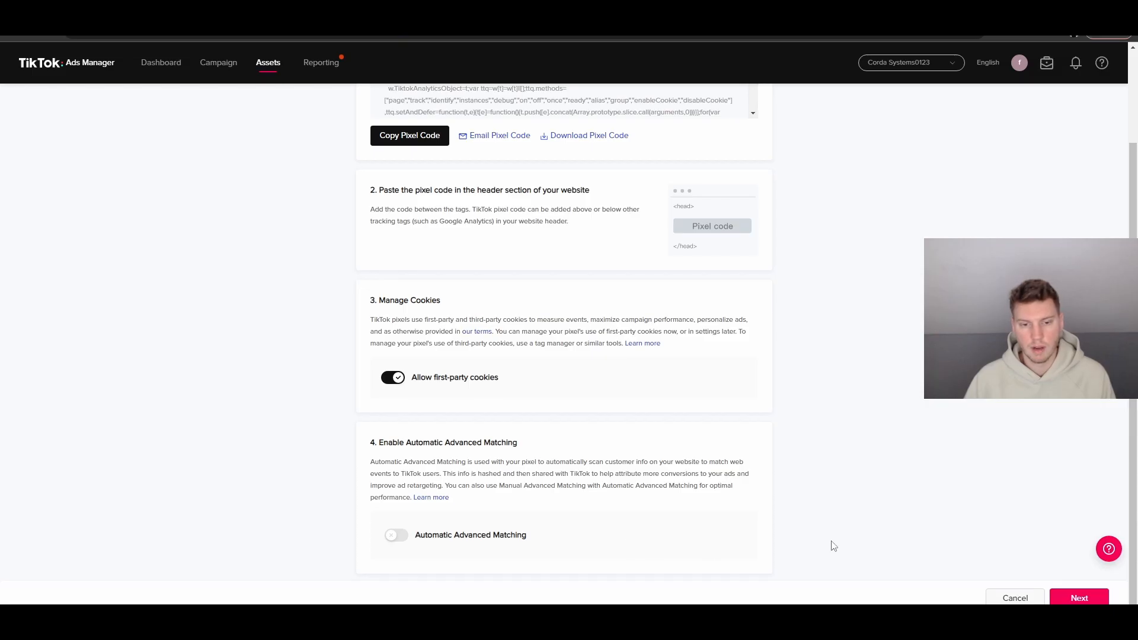
pyautogui.click(1079, 598)
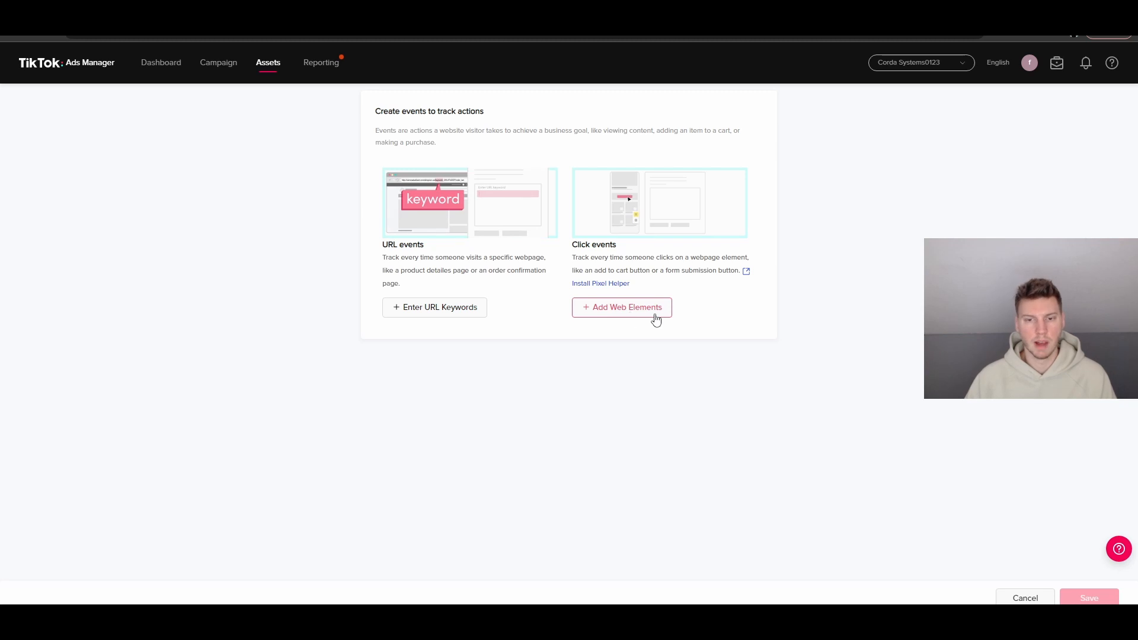
# Add a URL-triggered event with Submit Form as its event type
pyautogui.click(427, 311)
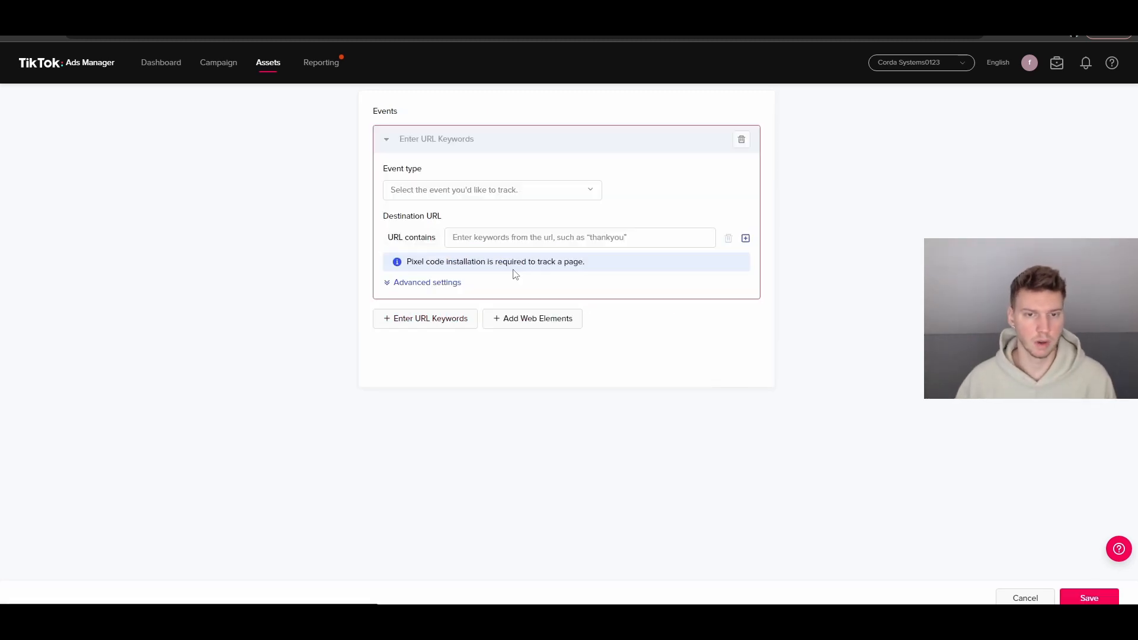
pyautogui.click(539, 198)
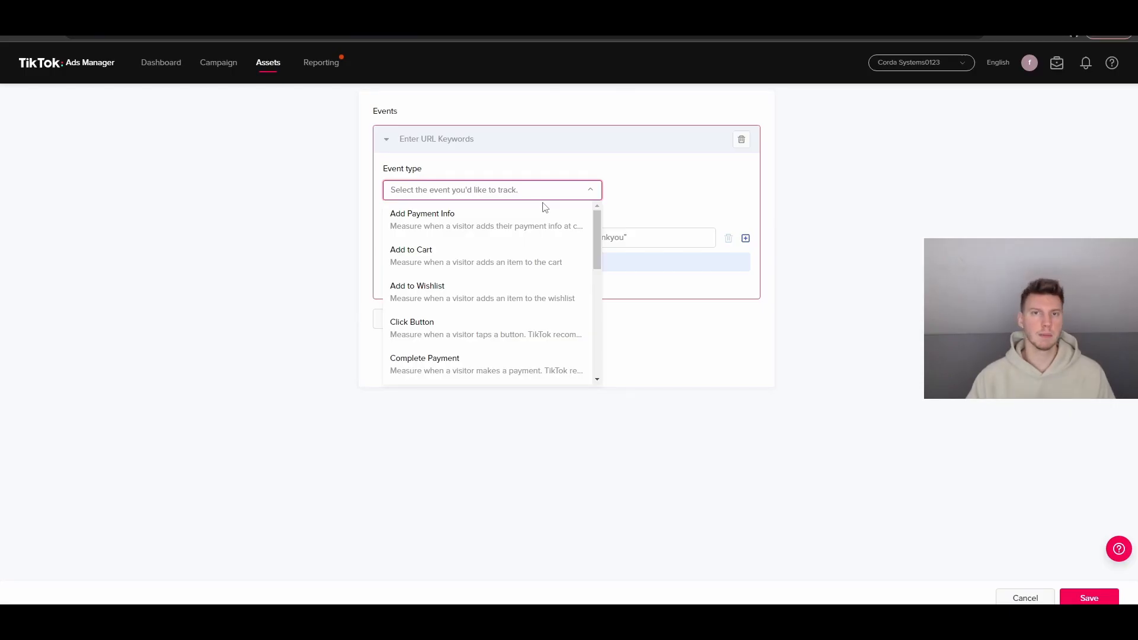
pyautogui.scroll(-2, 557, 273)
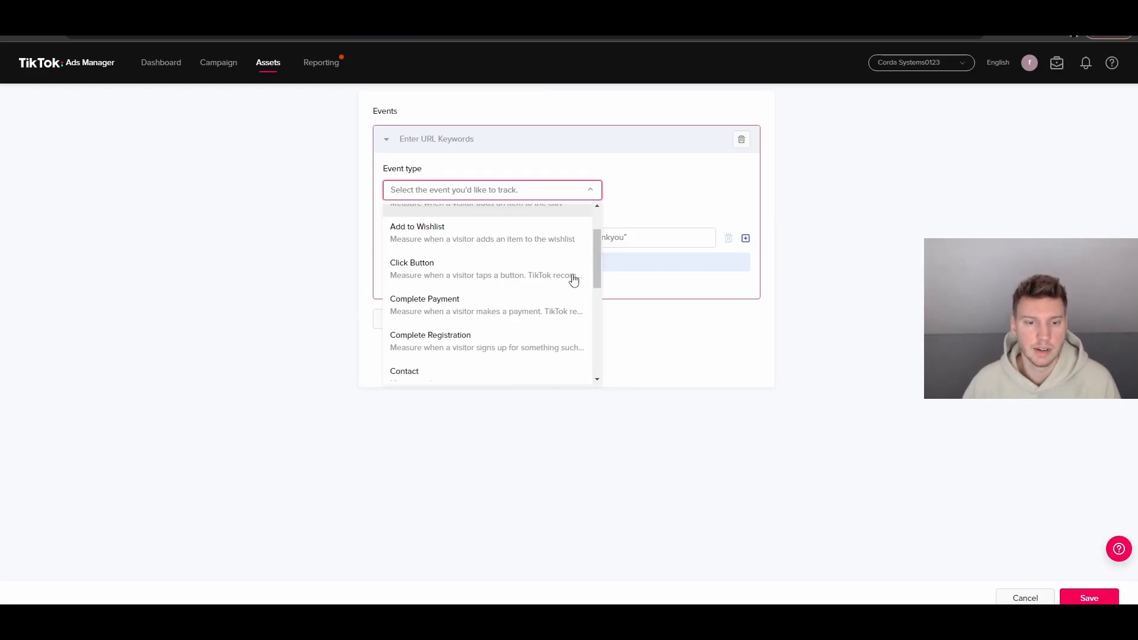
pyautogui.scroll(-2, 574, 279)
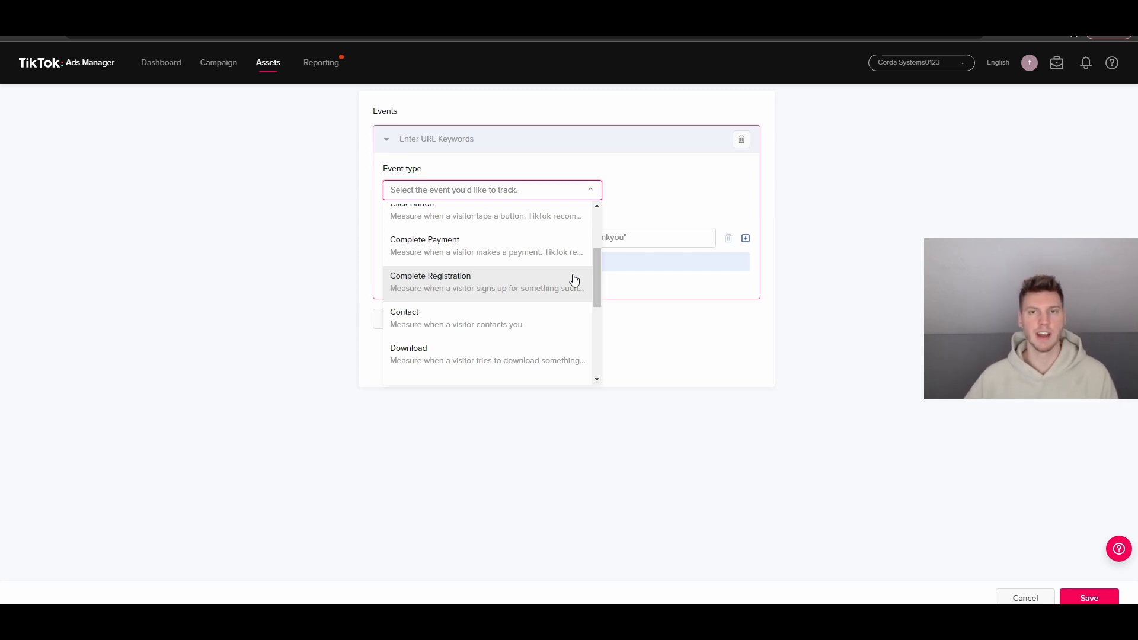
pyautogui.scroll(-5, 572, 281)
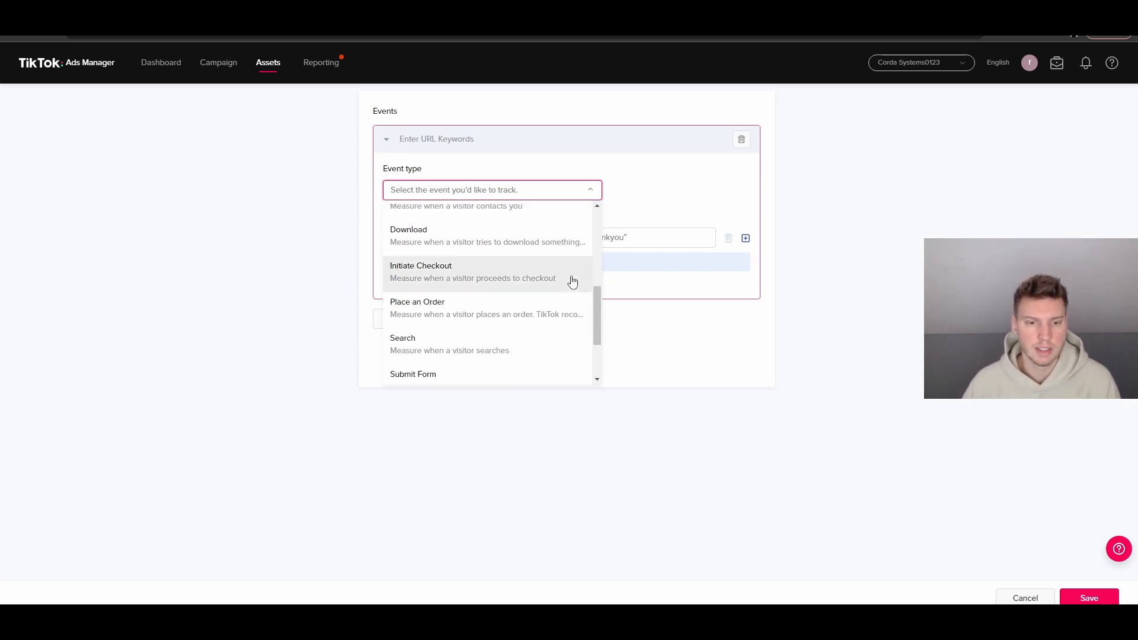
pyautogui.click(515, 292)
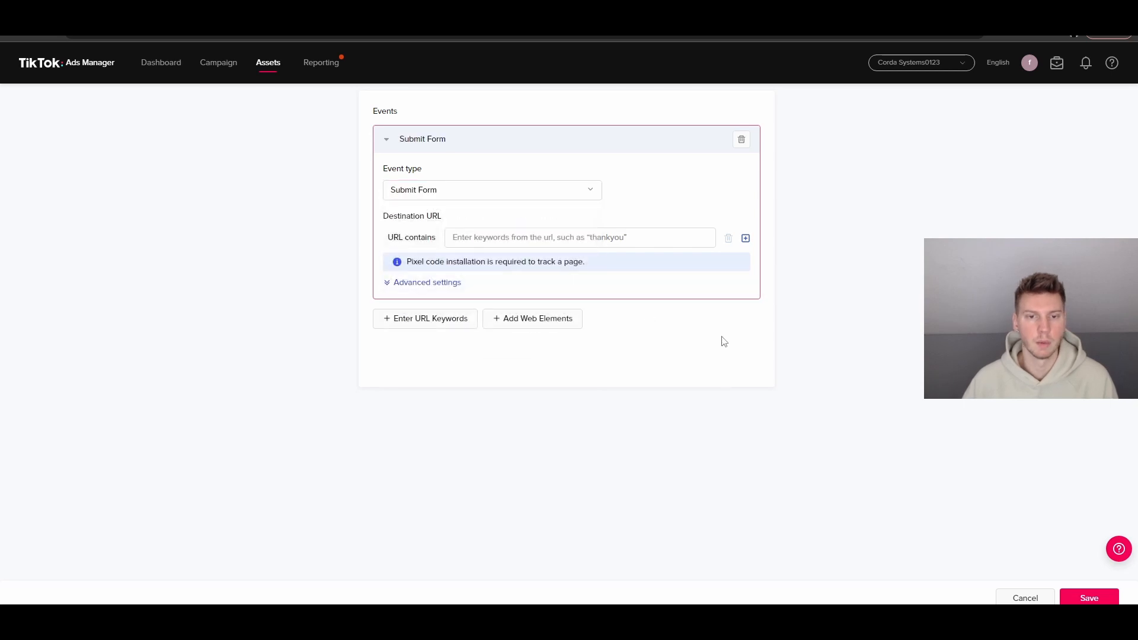
# Set the event's URL condition to contains 'thank-you'
pyautogui.click(659, 236)
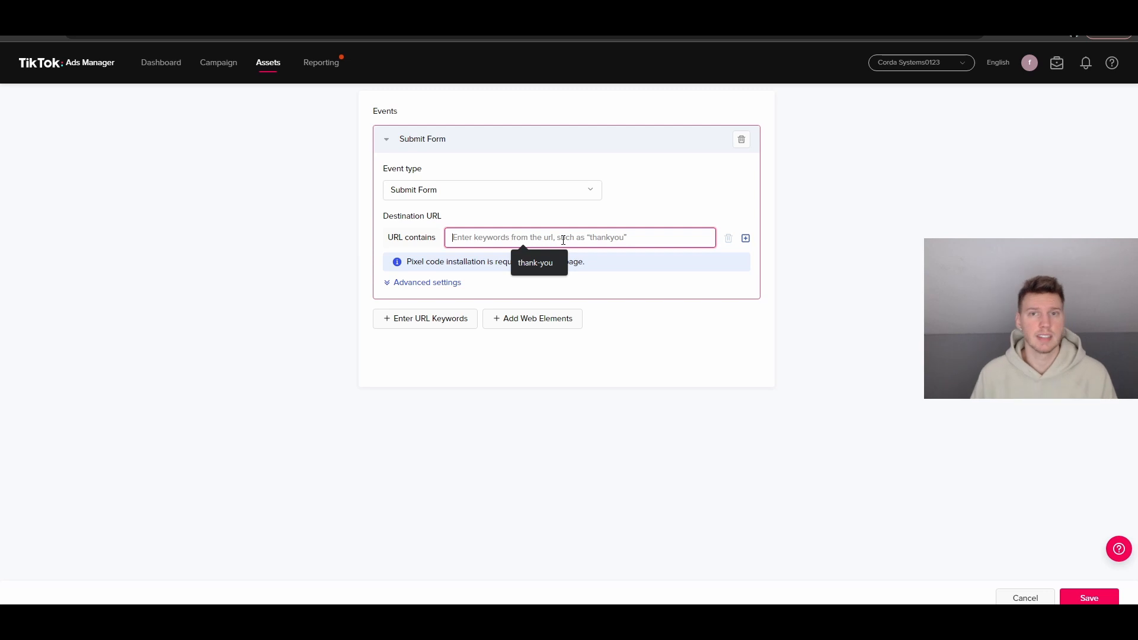
pyautogui.click(546, 262)
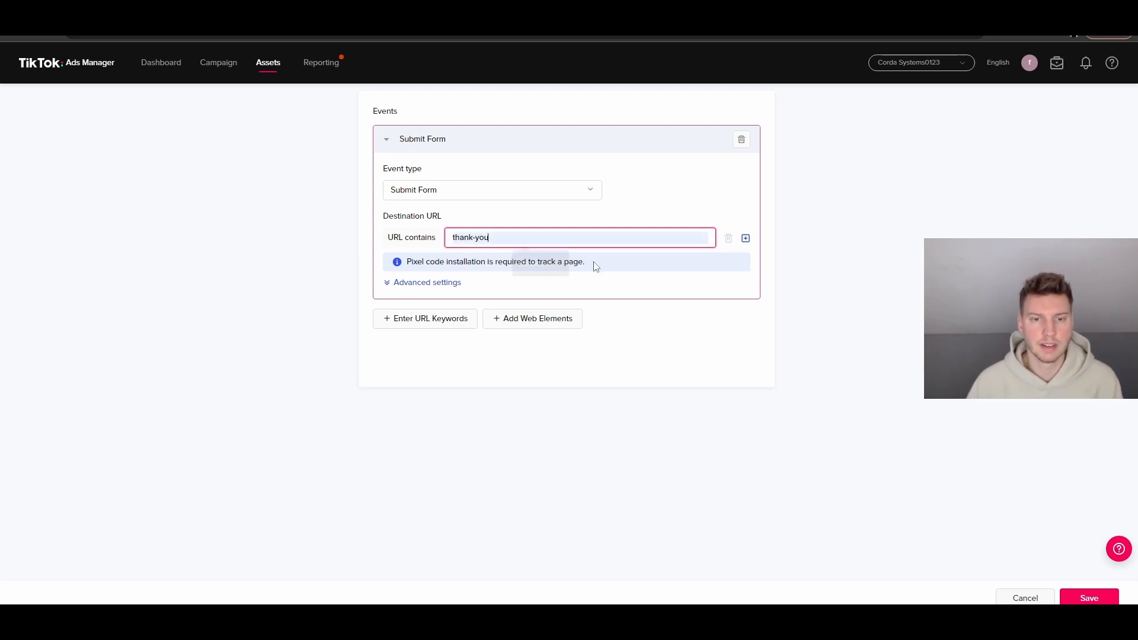
pyautogui.click(611, 260)
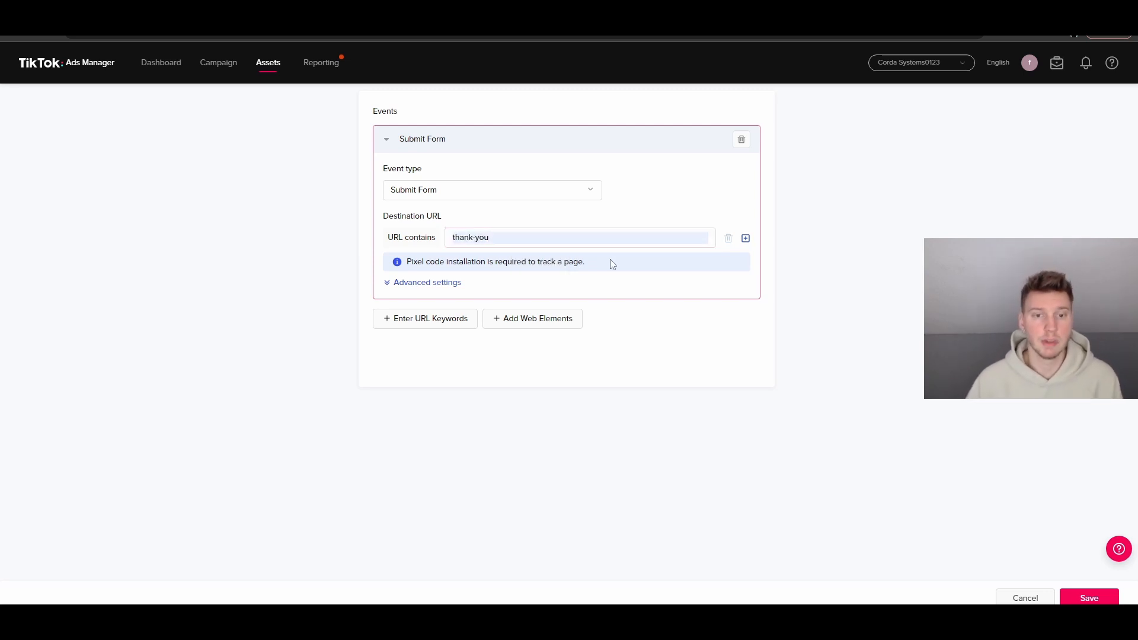
pyautogui.click(509, 244)
pyautogui.click(346, 260)
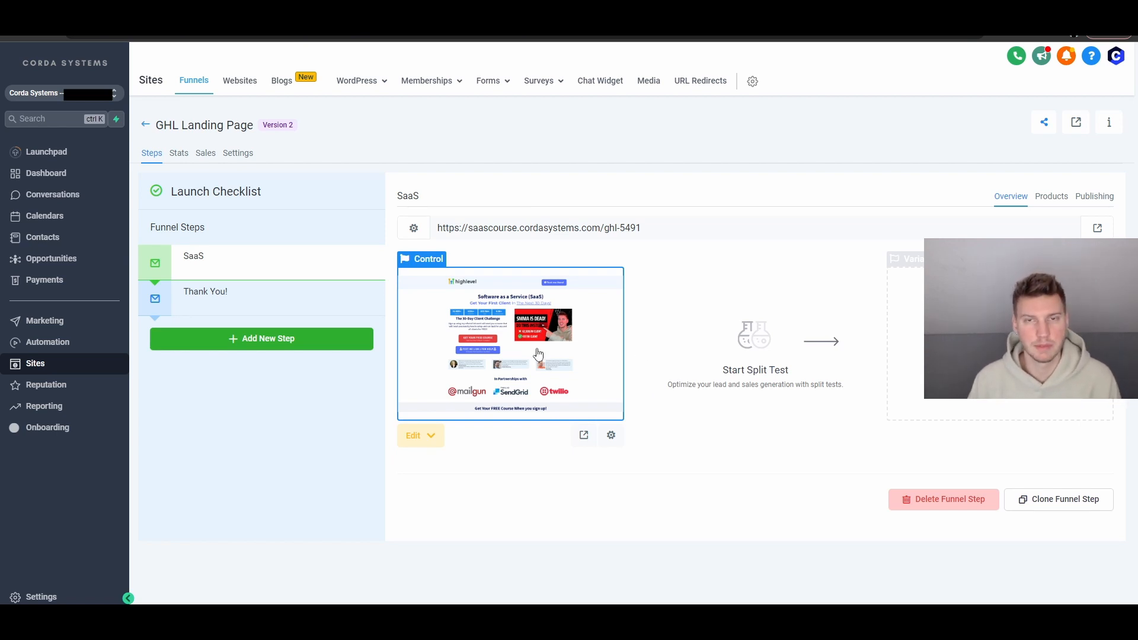
# On the SaaS page, view the Get Your Free Course button's opt-in popup form, then close it
pyautogui.click(476, 335)
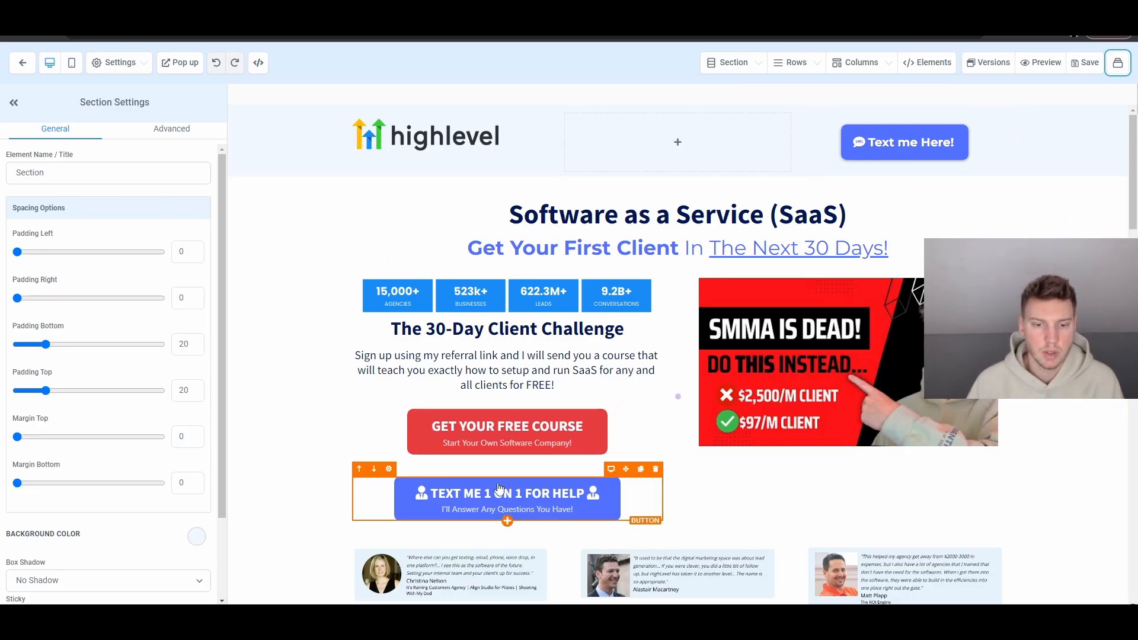
pyautogui.click(501, 439)
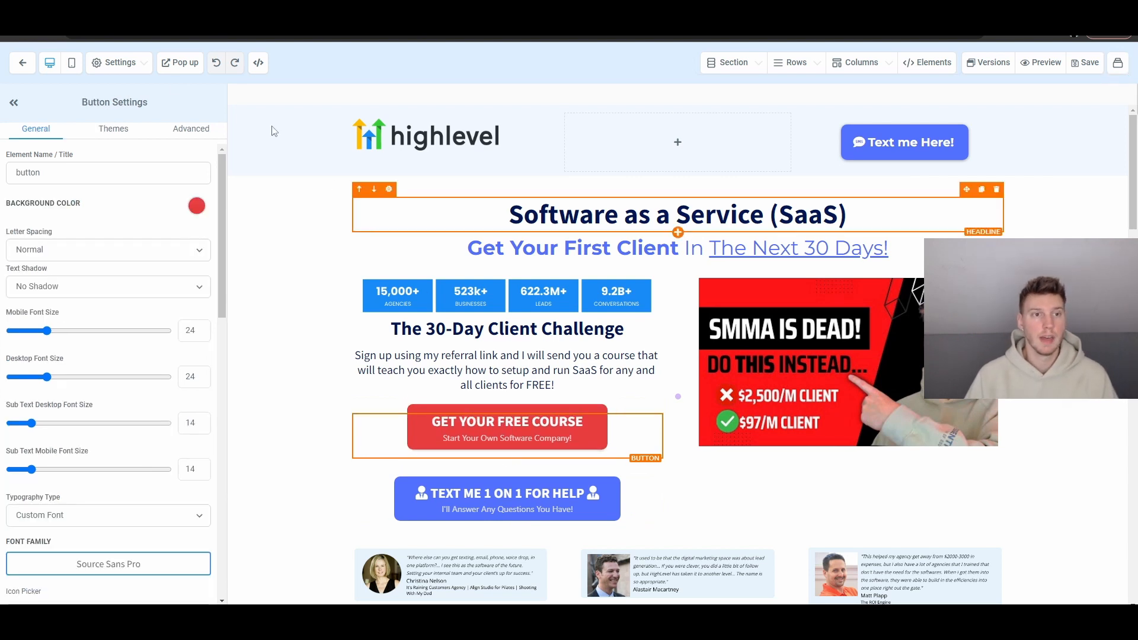
pyautogui.click(182, 65)
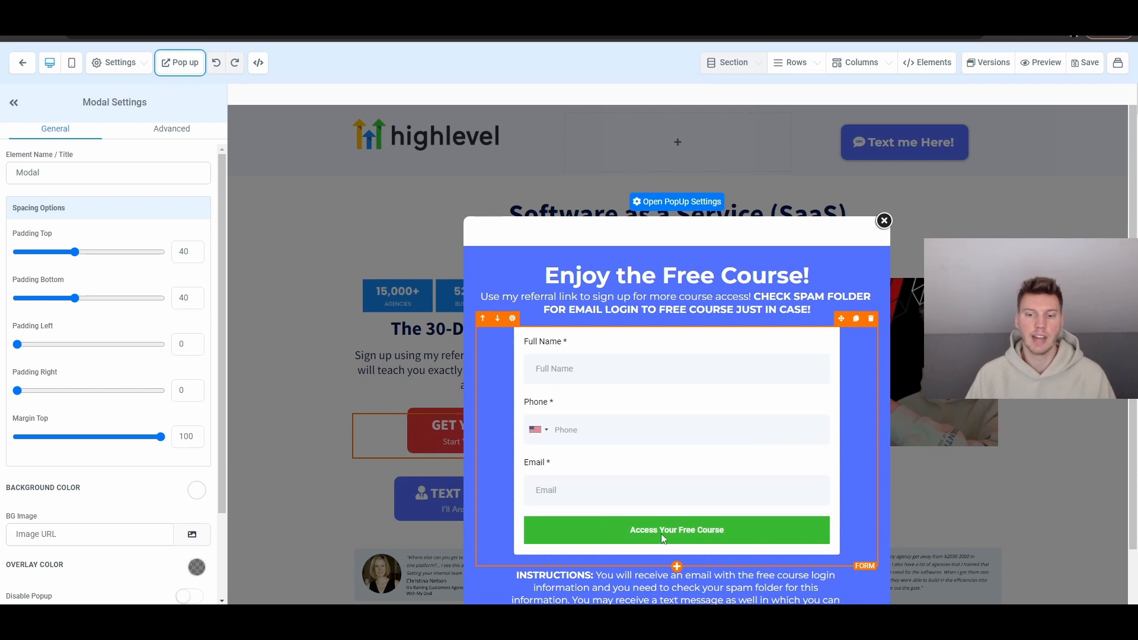
pyautogui.click(884, 220)
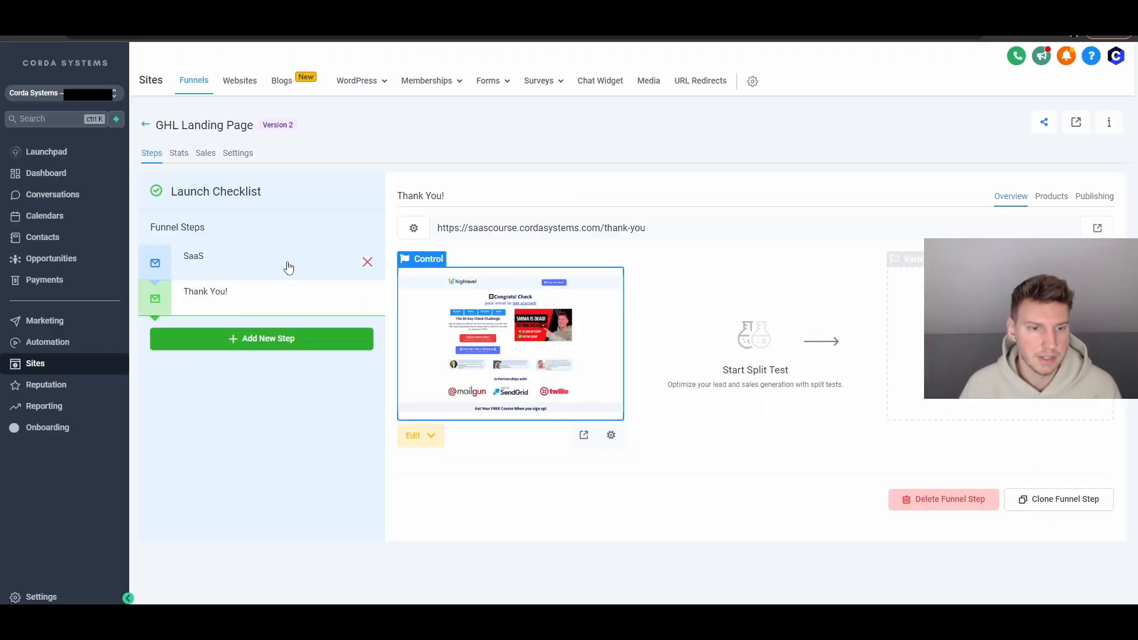
# Open the Thank You! funnel step and confirm its page URL ends in /thank-you
pyautogui.click(287, 265)
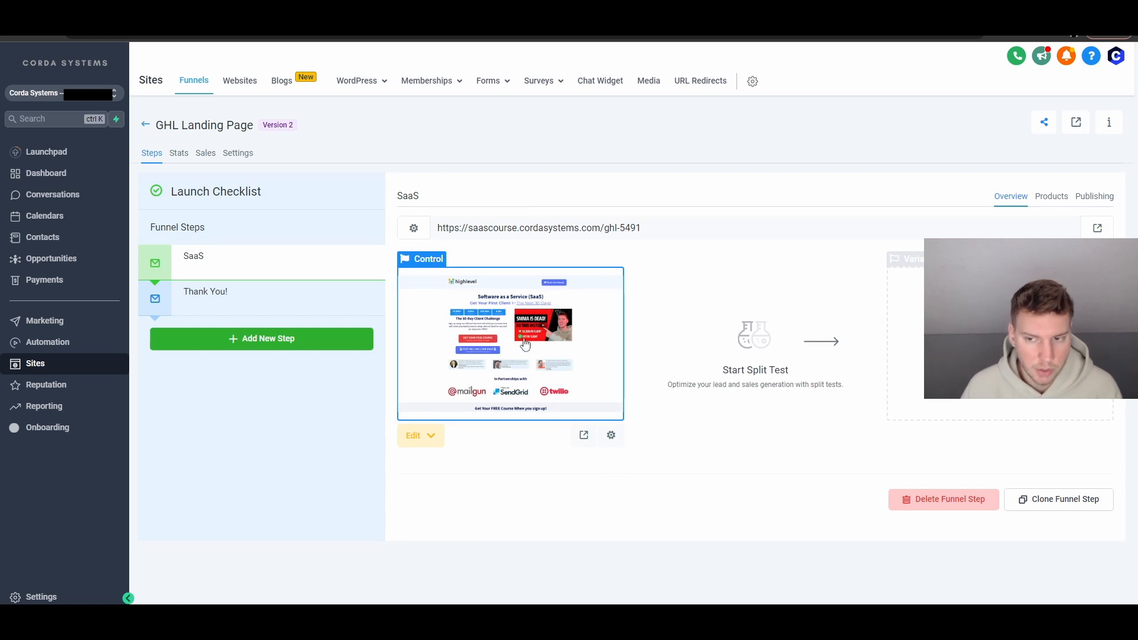
pyautogui.click(233, 301)
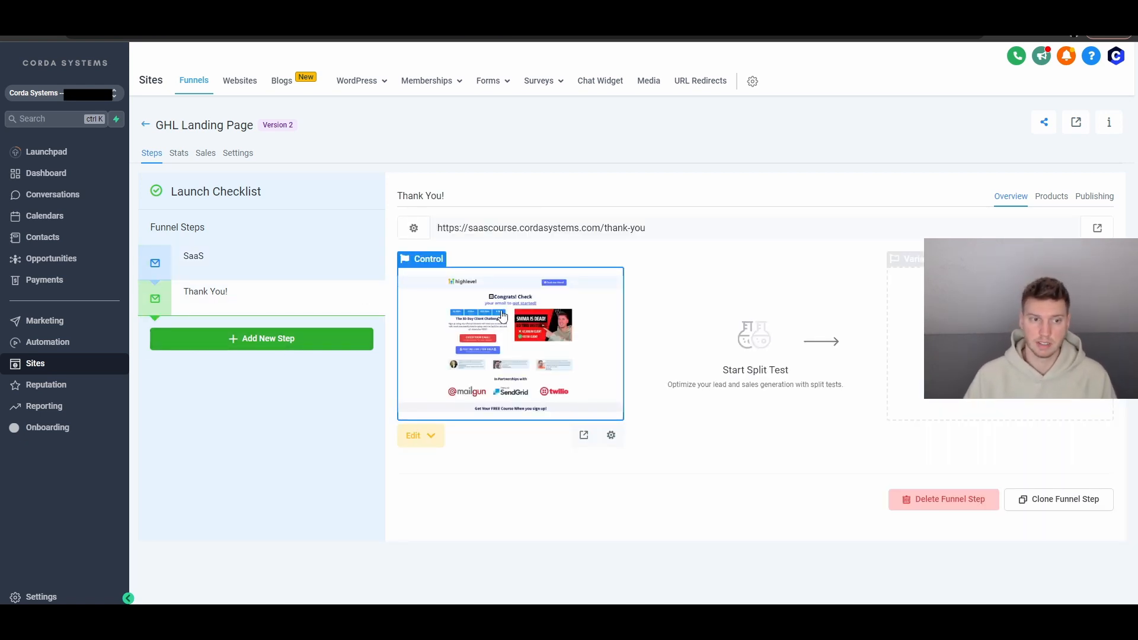
pyautogui.moveTo(645, 229); pyautogui.dragTo(604, 229)
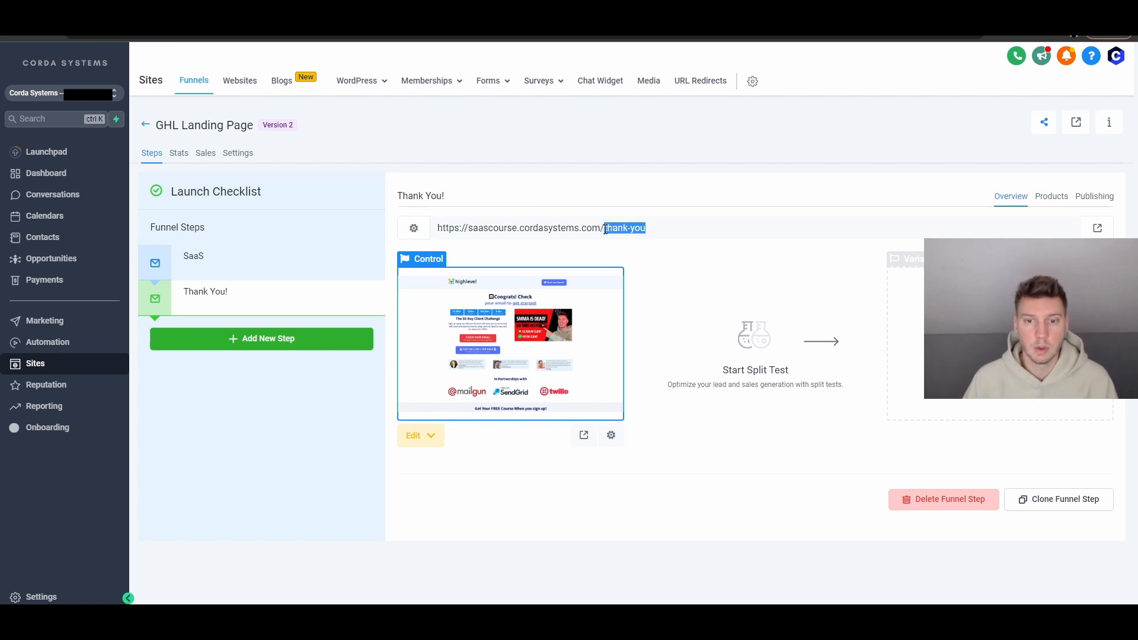
pyautogui.click(812, 117)
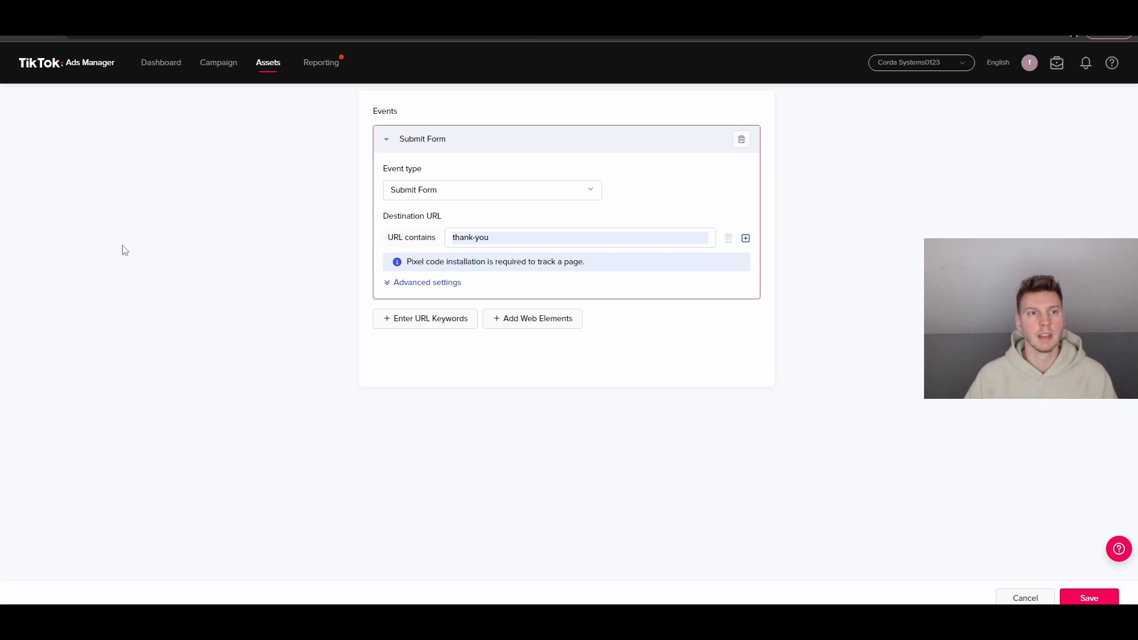
pyautogui.click(59, 10)
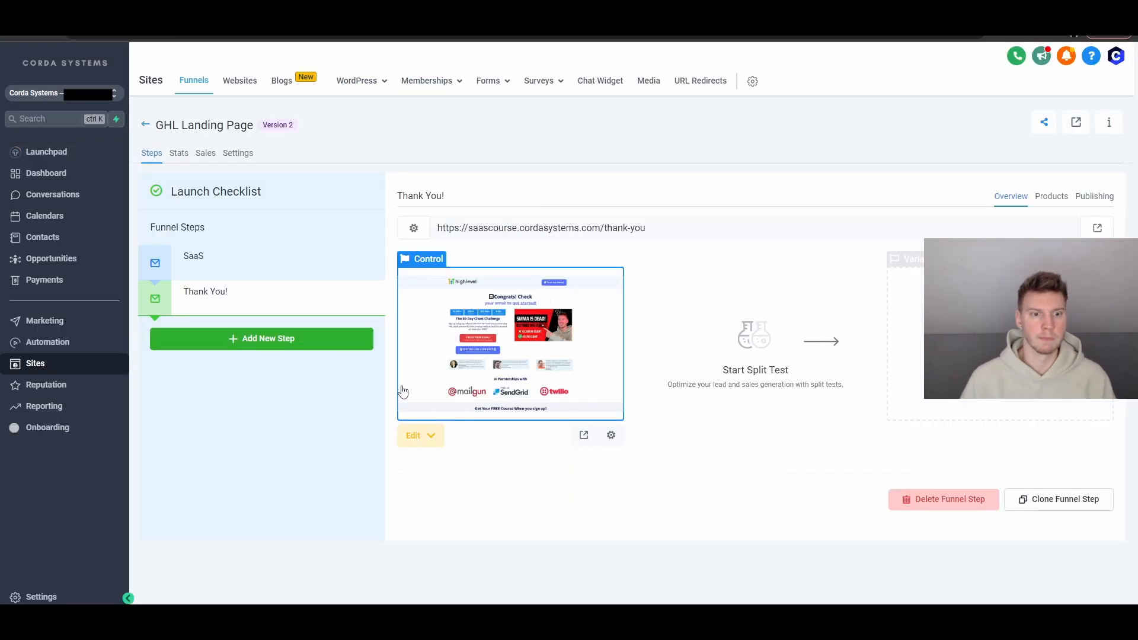
pyautogui.click(304, 298)
pyautogui.moveTo(653, 230); pyautogui.dragTo(603, 229)
pyautogui.click(660, 229)
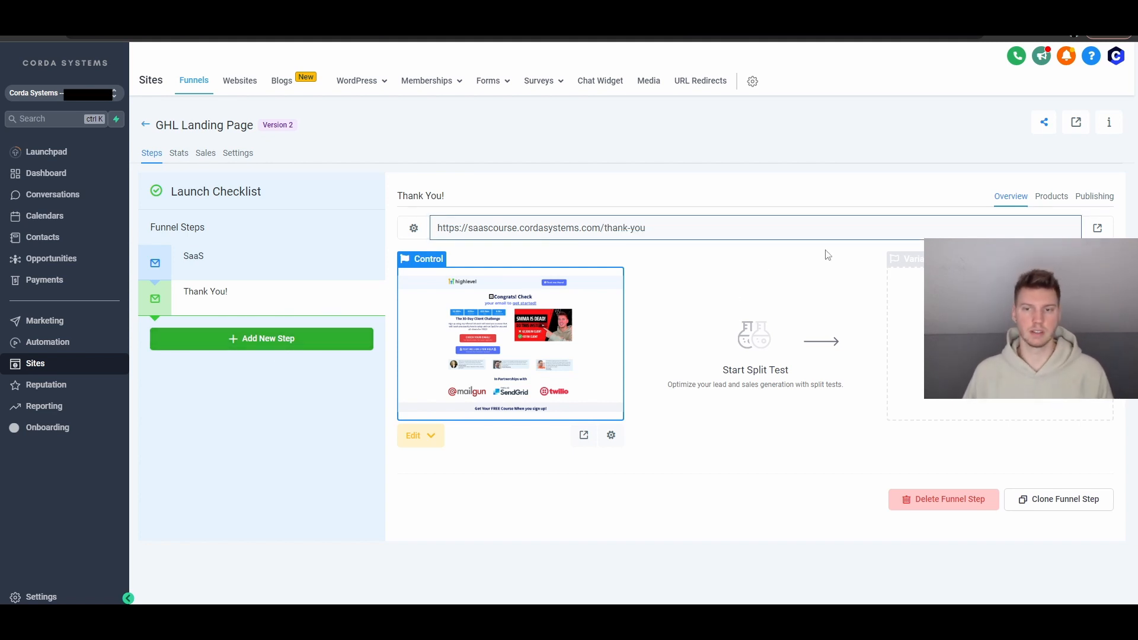
pyautogui.click(254, 306)
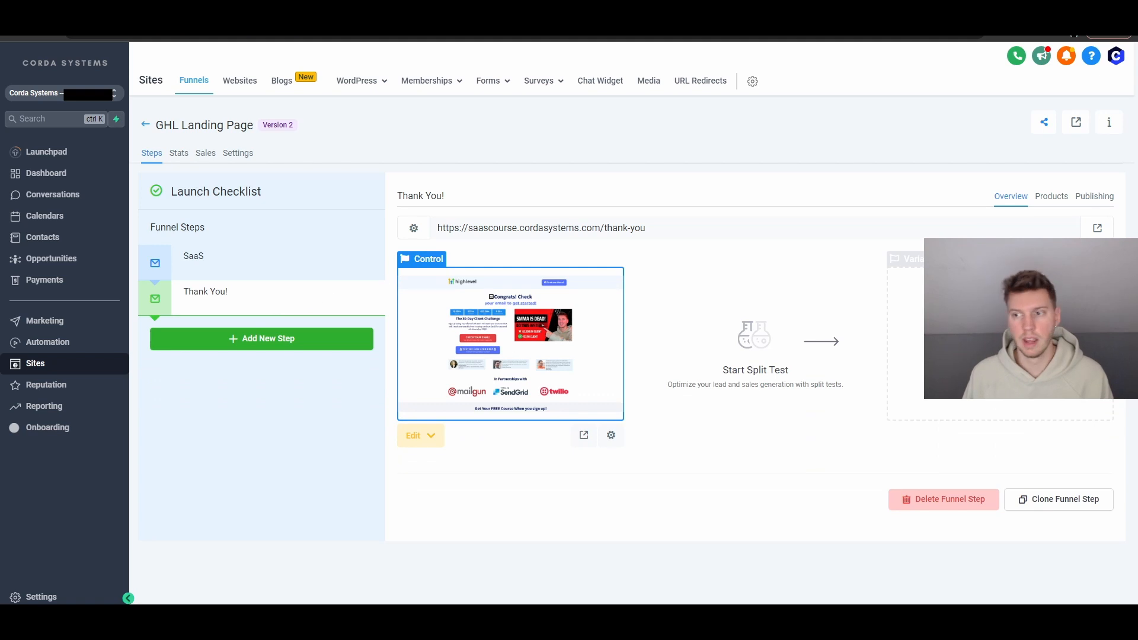
# Check that the Thank You! step's Publishing settings show the step path /thank-you
pyautogui.click(1095, 196)
pyautogui.click(664, 301)
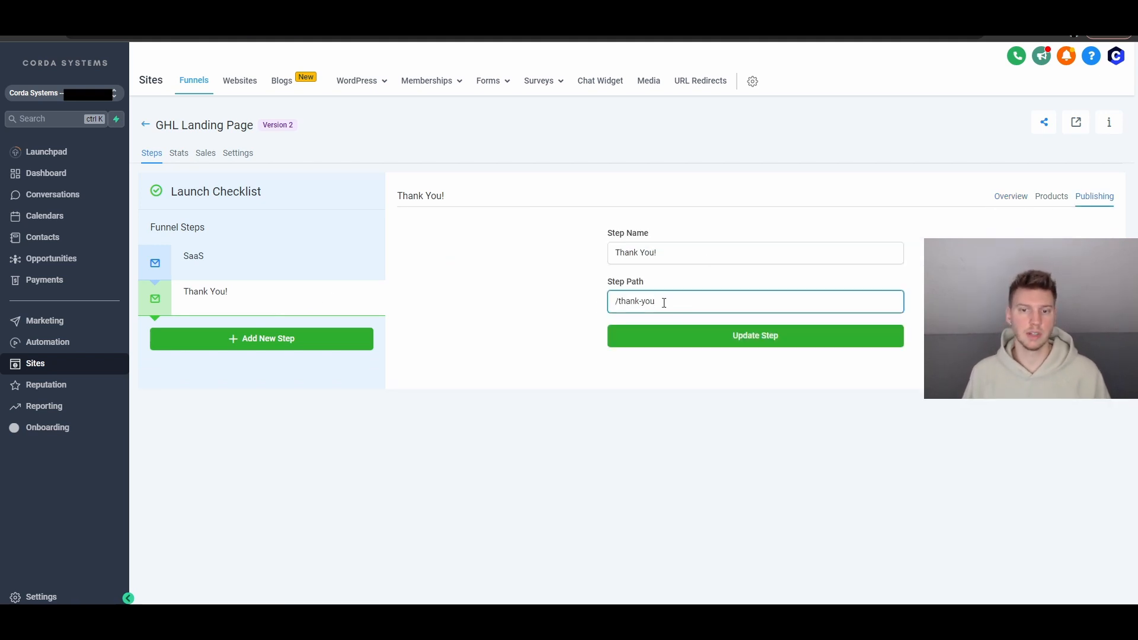
pyautogui.moveTo(664, 303); pyautogui.dragTo(587, 303)
pyautogui.click(696, 302)
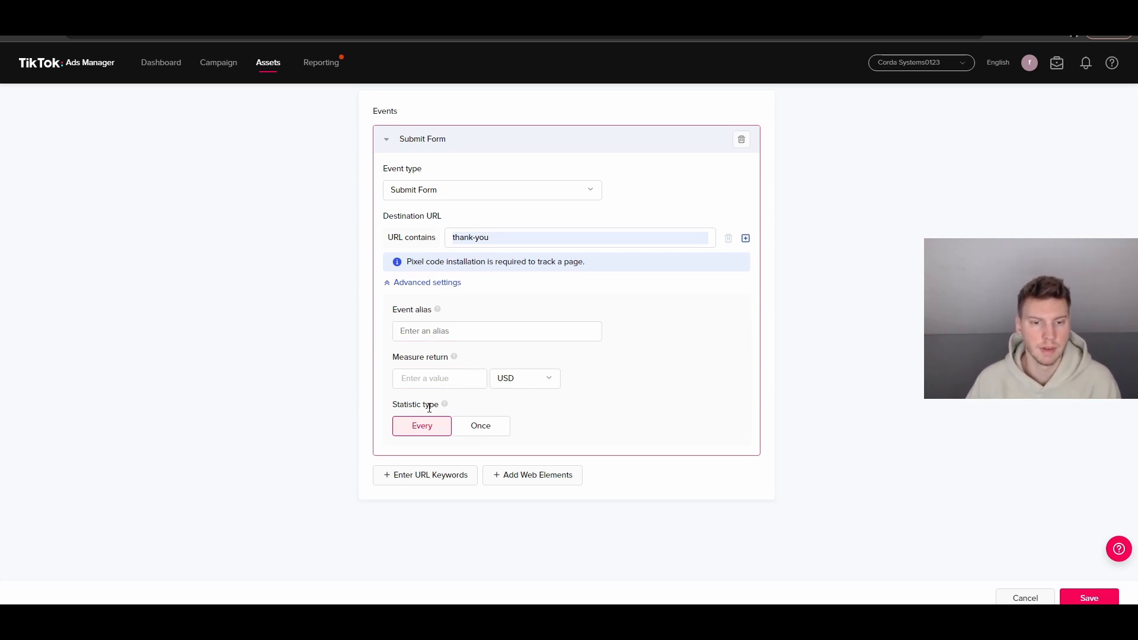
# Set the Submit Form event's statistic type to Once and save it
pyautogui.click(481, 425)
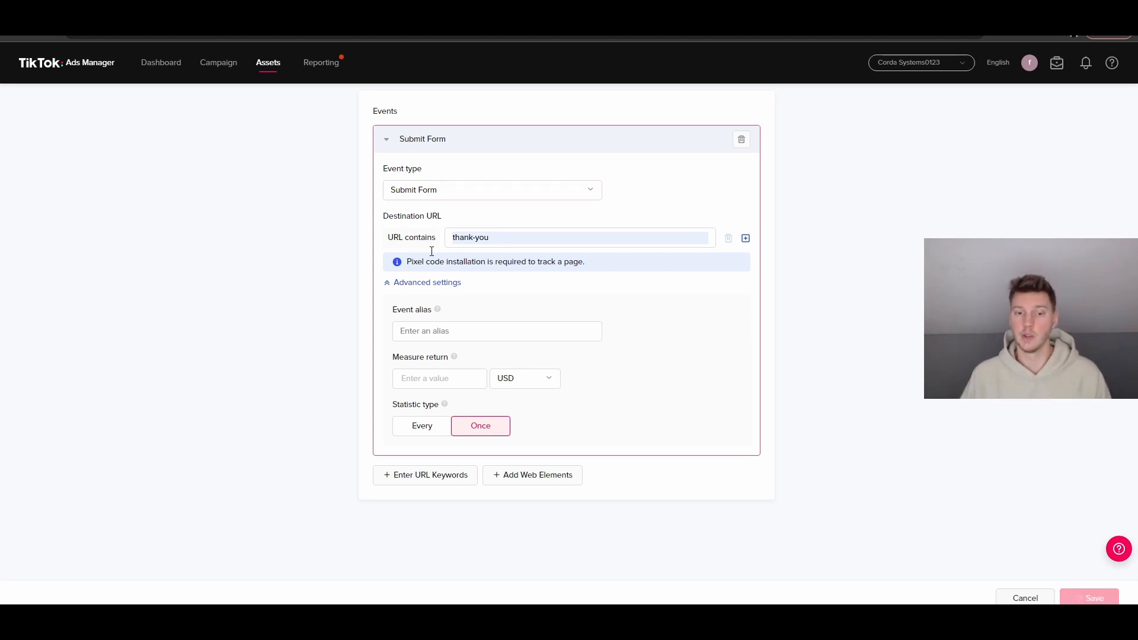
pyautogui.click(427, 479)
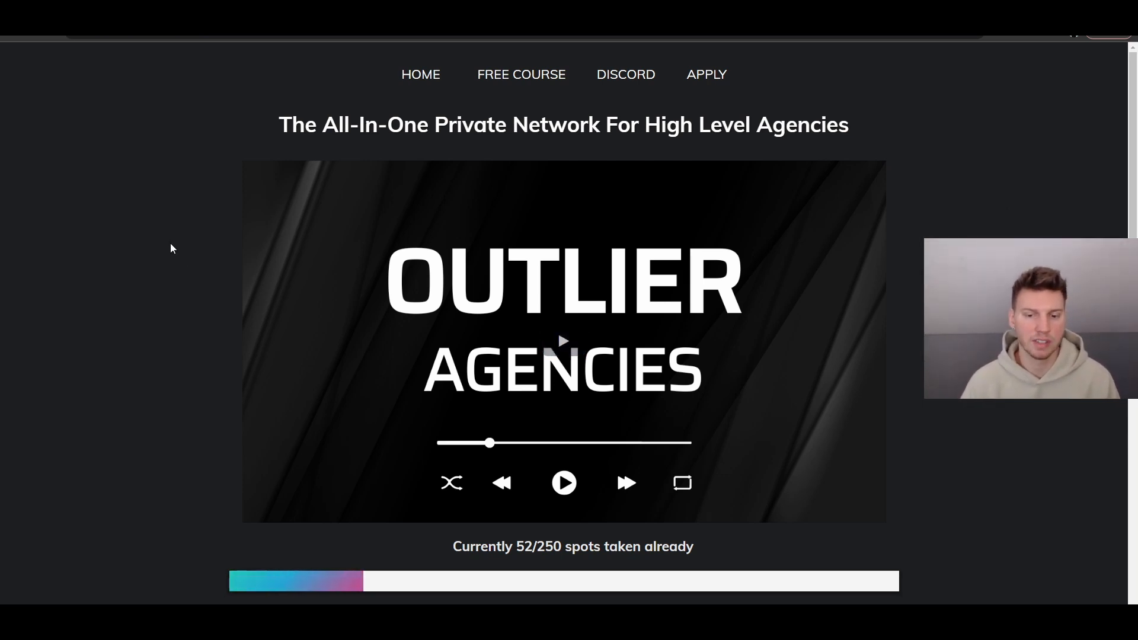
# Scroll the Outlier Agencies home page through the six What's Included perks down to the FAQs
pyautogui.scroll(-1, 405, 481)
pyautogui.moveTo(563, 488); pyautogui.dragTo(476, 486)
pyautogui.click(401, 493)
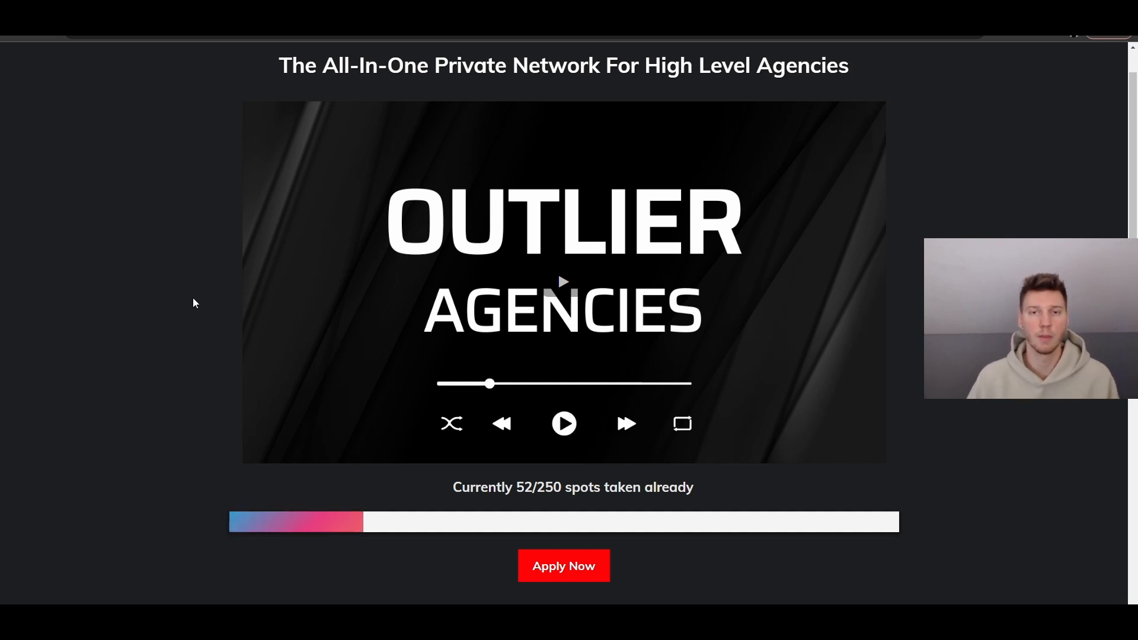
pyautogui.scroll(-2, 194, 304)
pyautogui.scroll(-7, 191, 299)
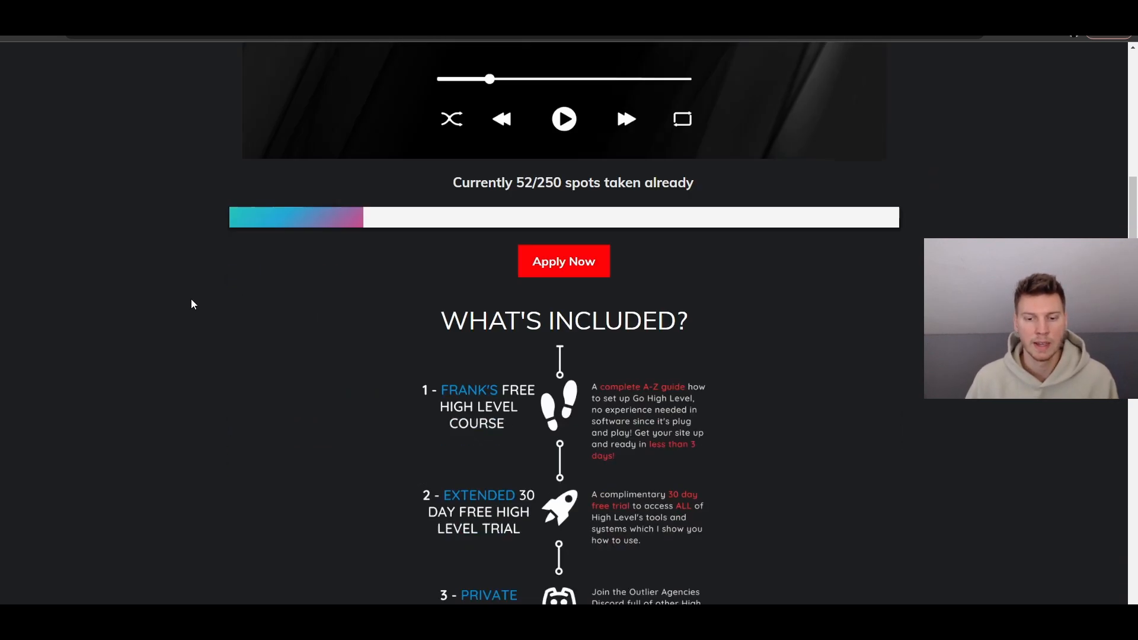
pyautogui.scroll(-1, 439, 222)
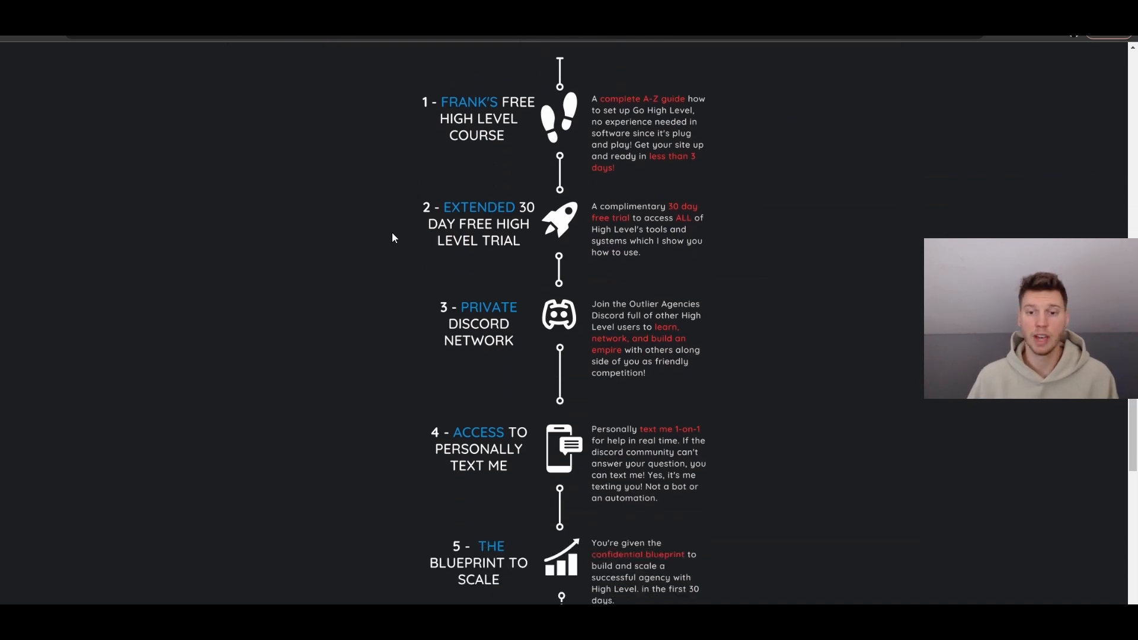
pyautogui.scroll(-2, 777, 325)
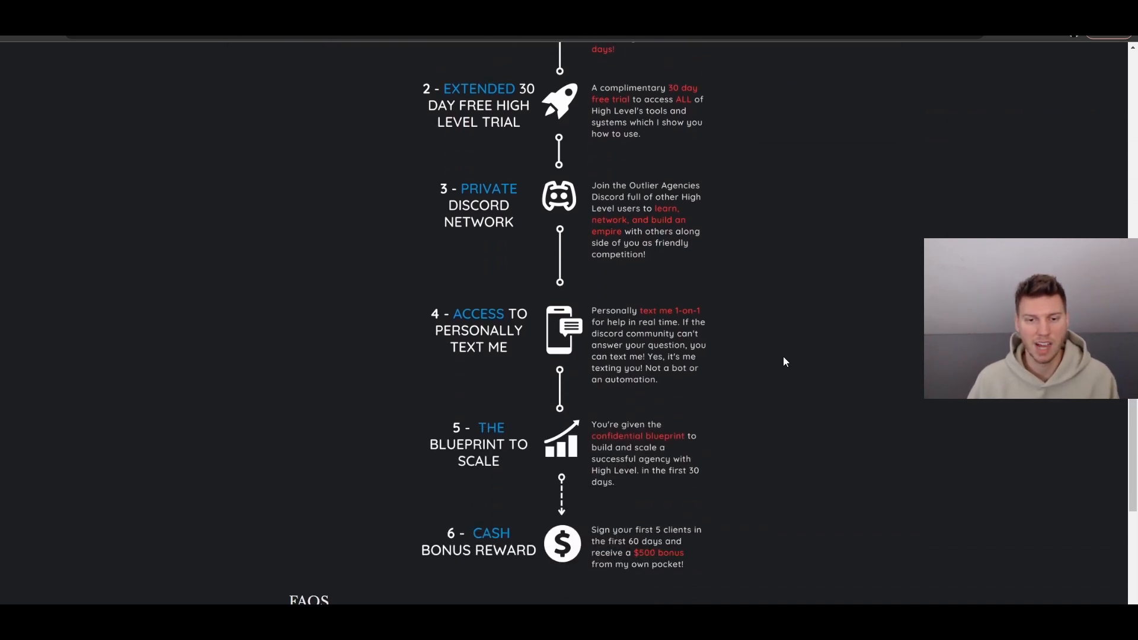
pyautogui.scroll(2, 681, 243)
pyautogui.scroll(-1, 532, 151)
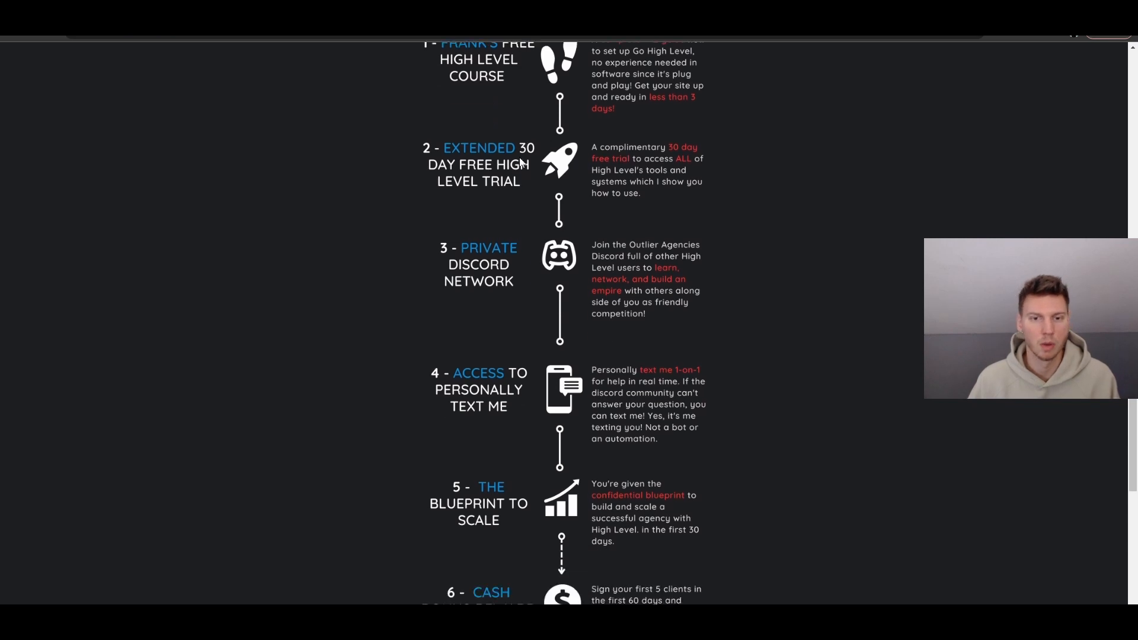
pyautogui.scroll(-1, 535, 217)
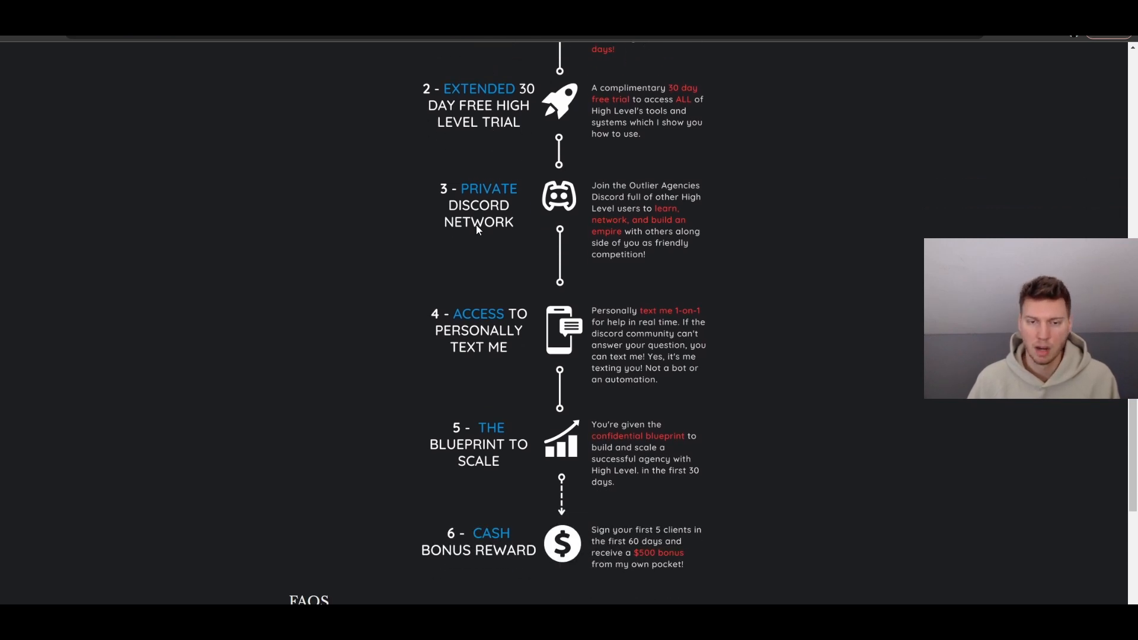
pyautogui.scroll(-1, 521, 238)
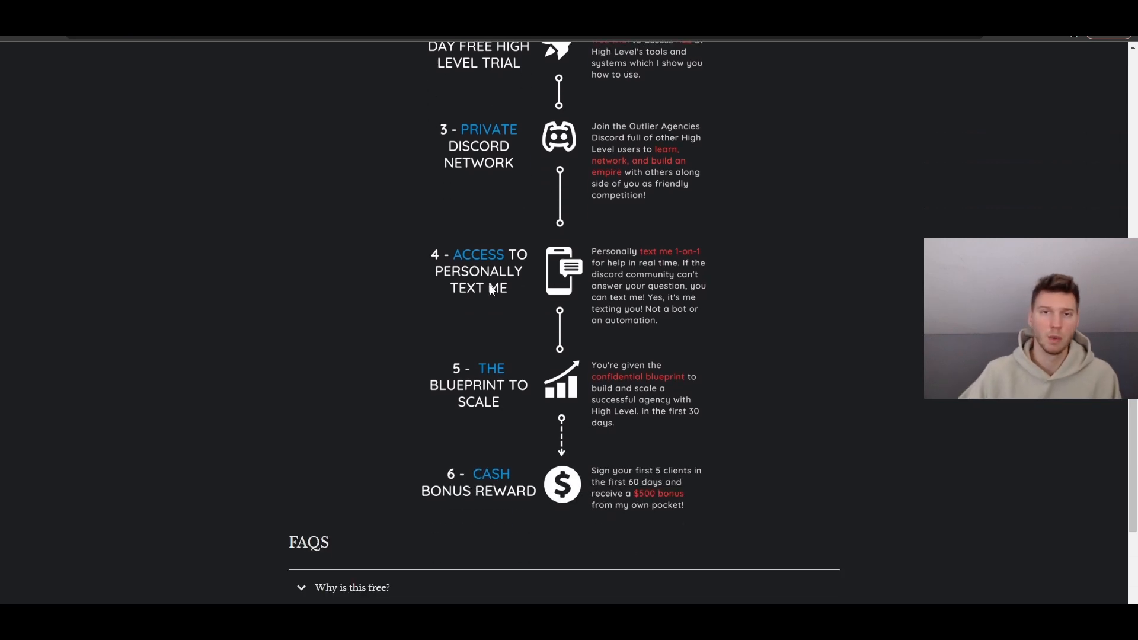